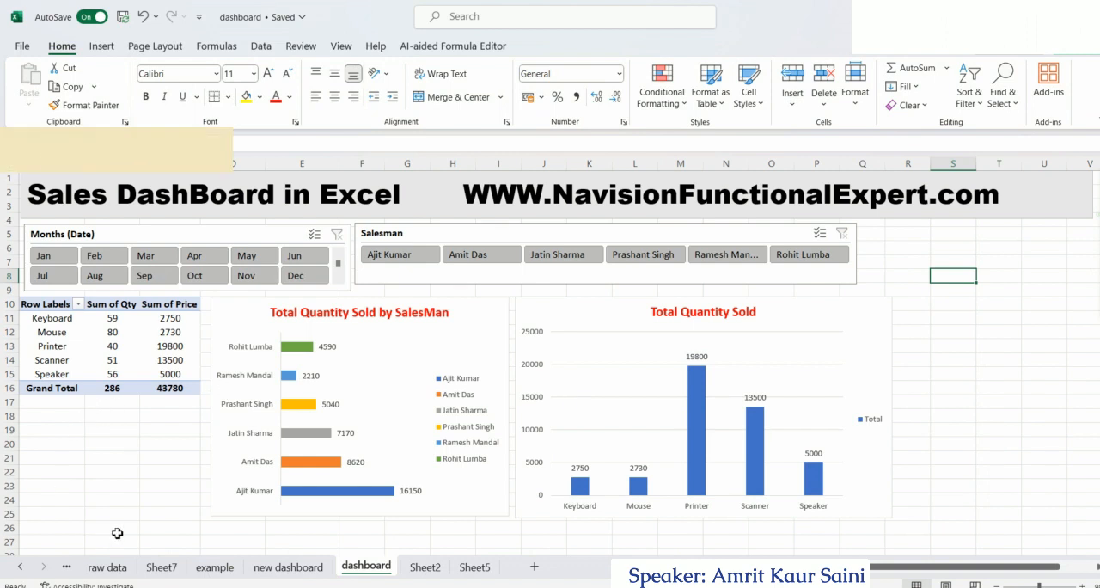
Preview the sales dashboard filtered by month for Jan, Feb and Mar in turn
left_click(60, 262)
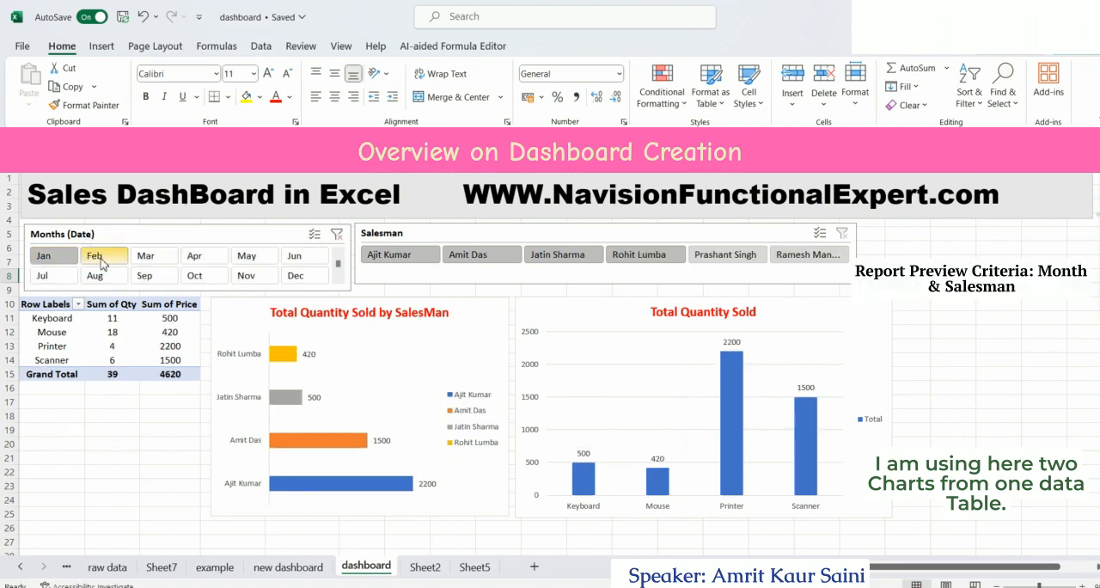
left_click(103, 262)
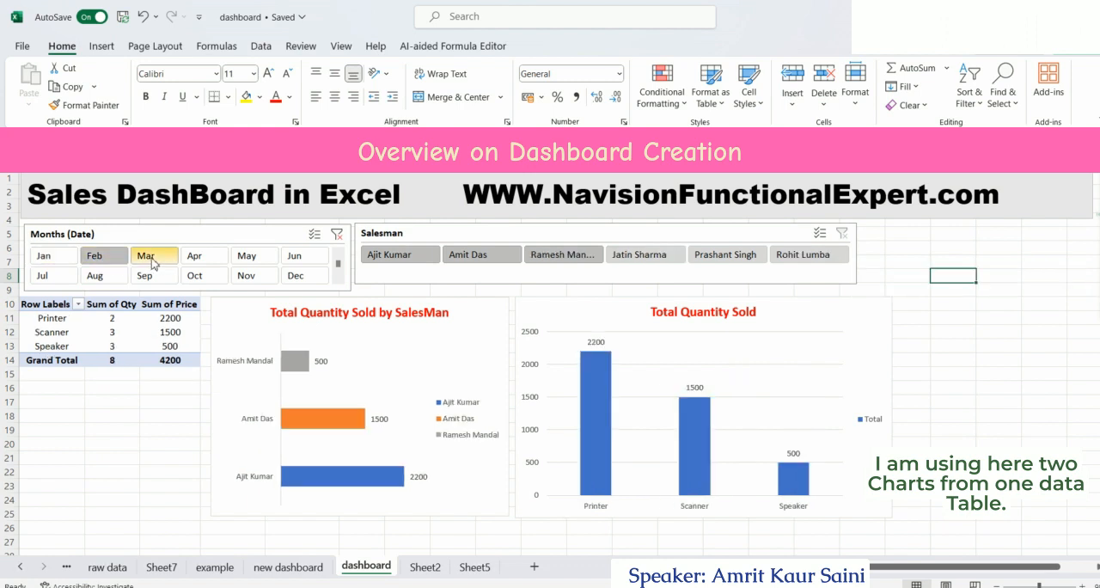
left_click(151, 262)
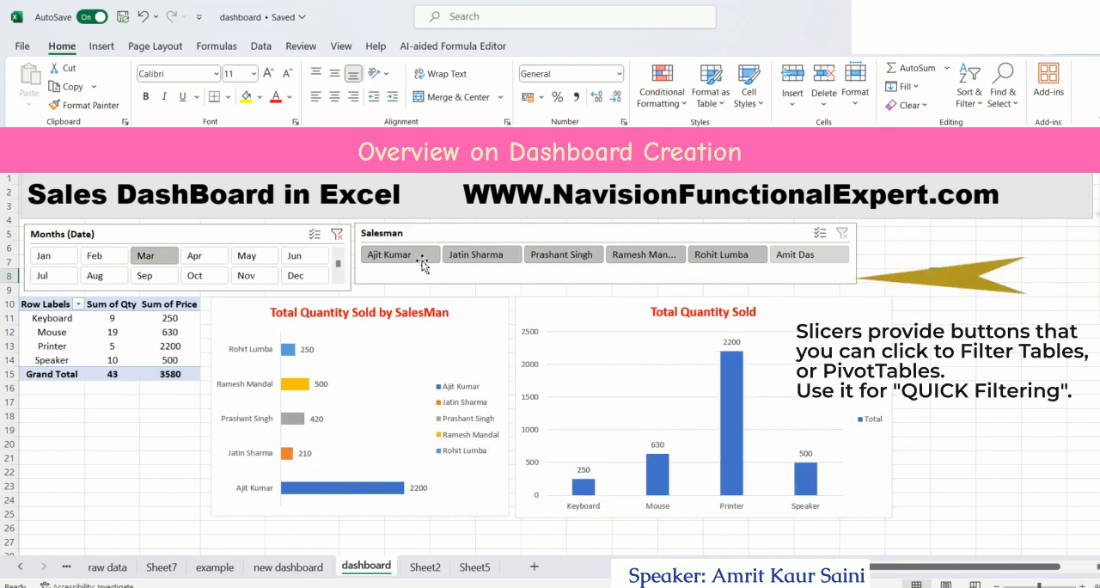
Preview the dashboard for a single salesman with the month set to Sep, and clear the salesman filter
left_click(570, 256)
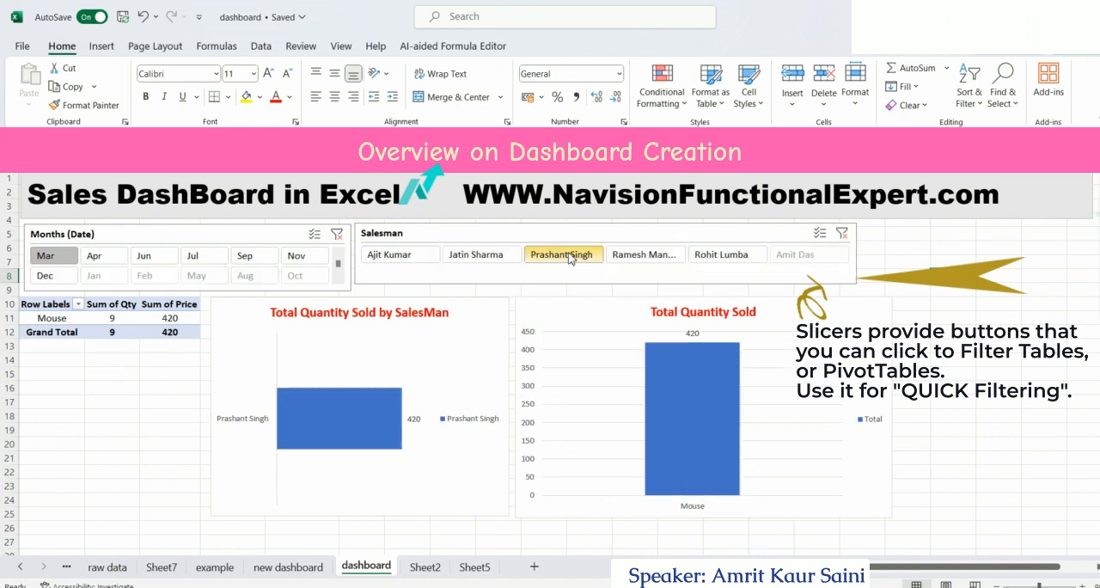
left_click(249, 260)
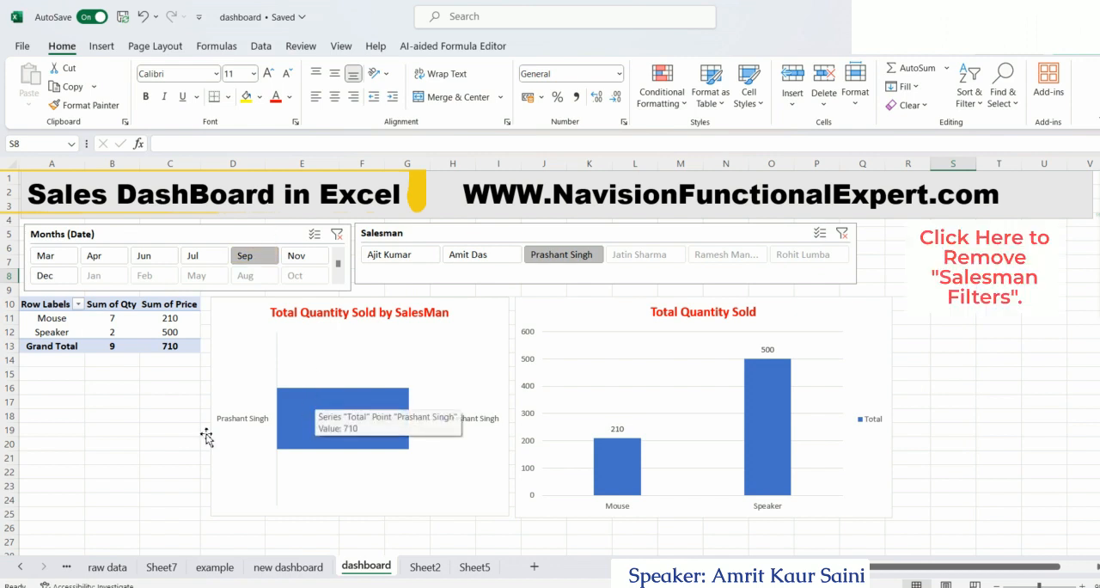
left_click(841, 233)
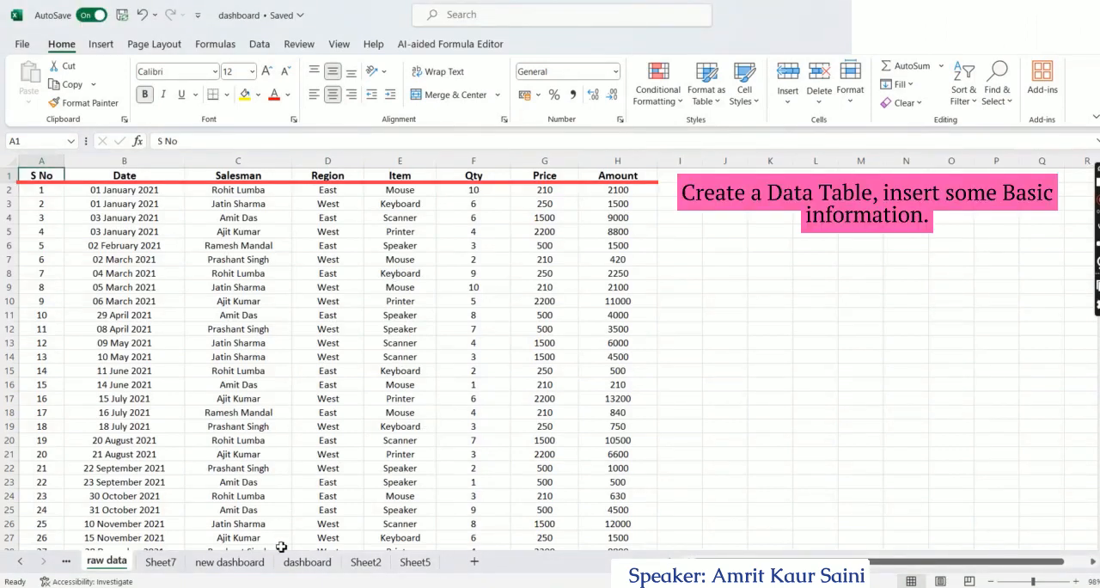
Insert a PivotTable at cell A14 of the new dashboard sheet, using raw data range A1:H55 as its source
left_click(228, 561)
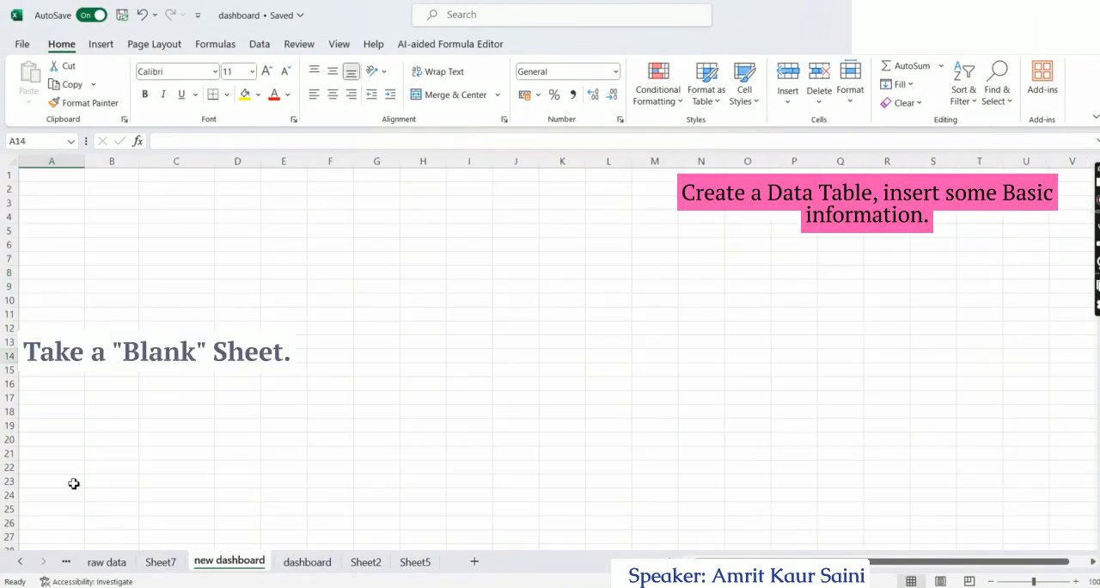
left_click(101, 46)
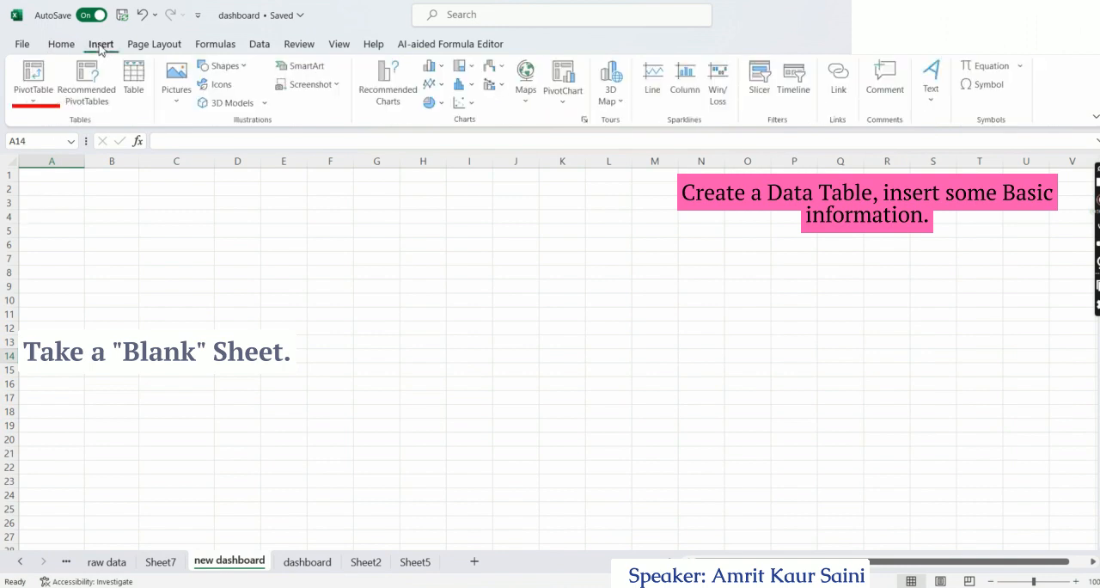
left_click(31, 95)
left_click(48, 126)
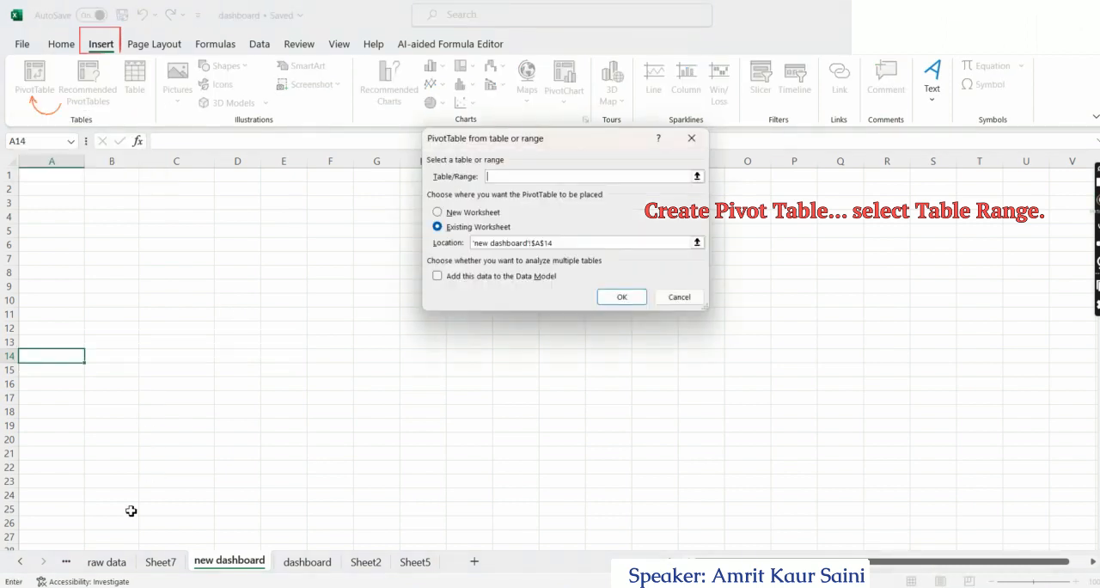
left_click(107, 562)
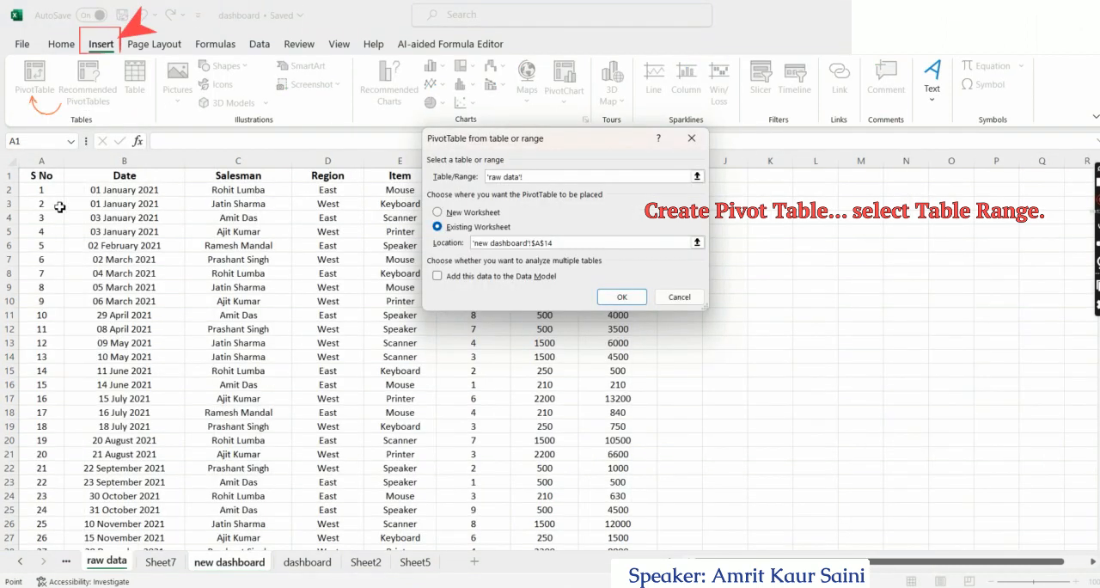
left_click(55, 177)
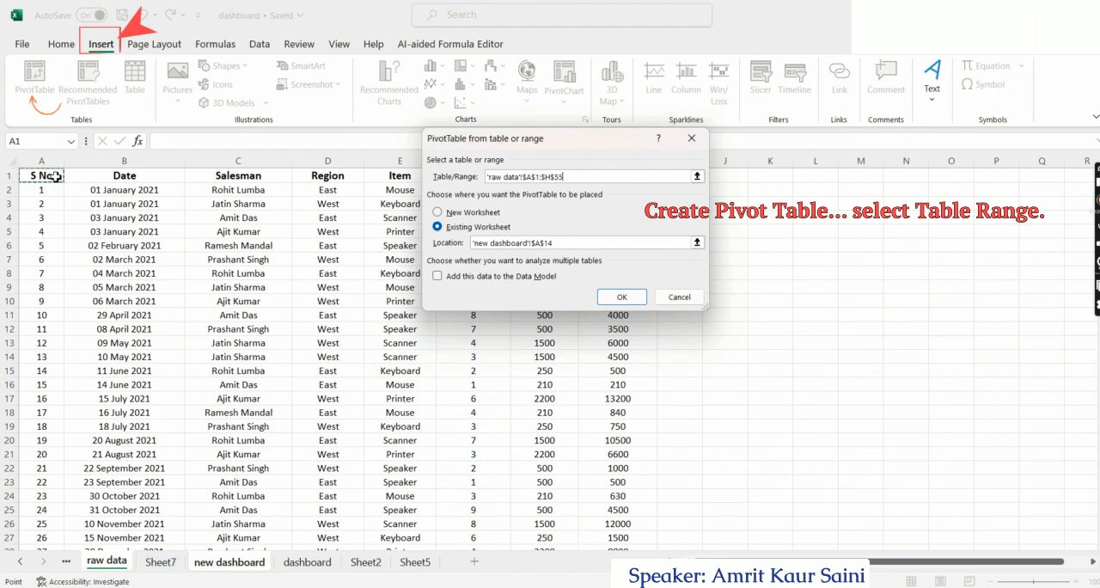
left_click(609, 295)
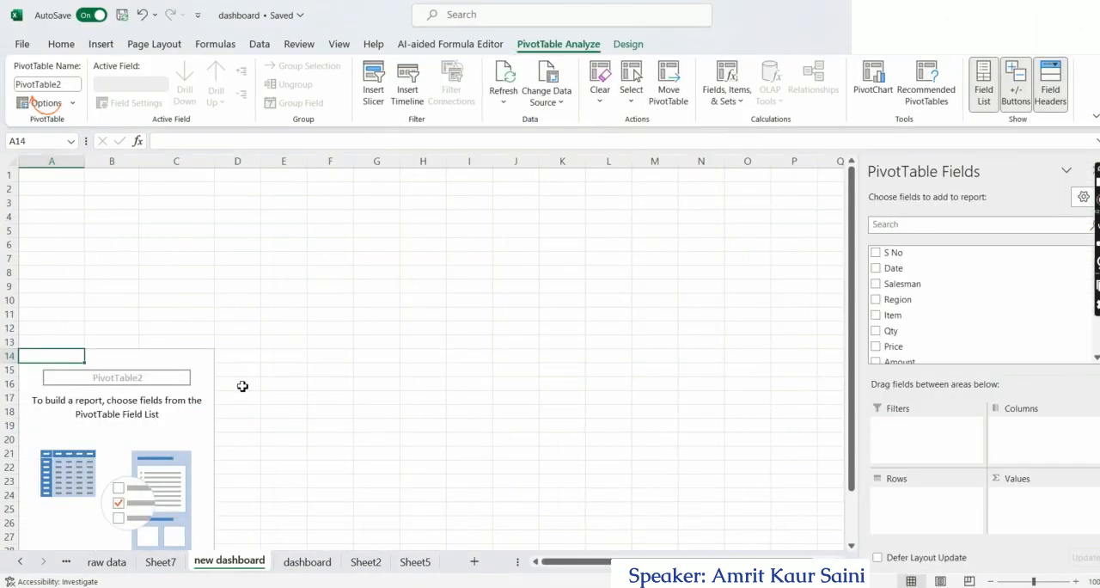
Add the Item, Qty and Amount fields to the PivotTable on the new dashboard sheet
left_click(875, 314)
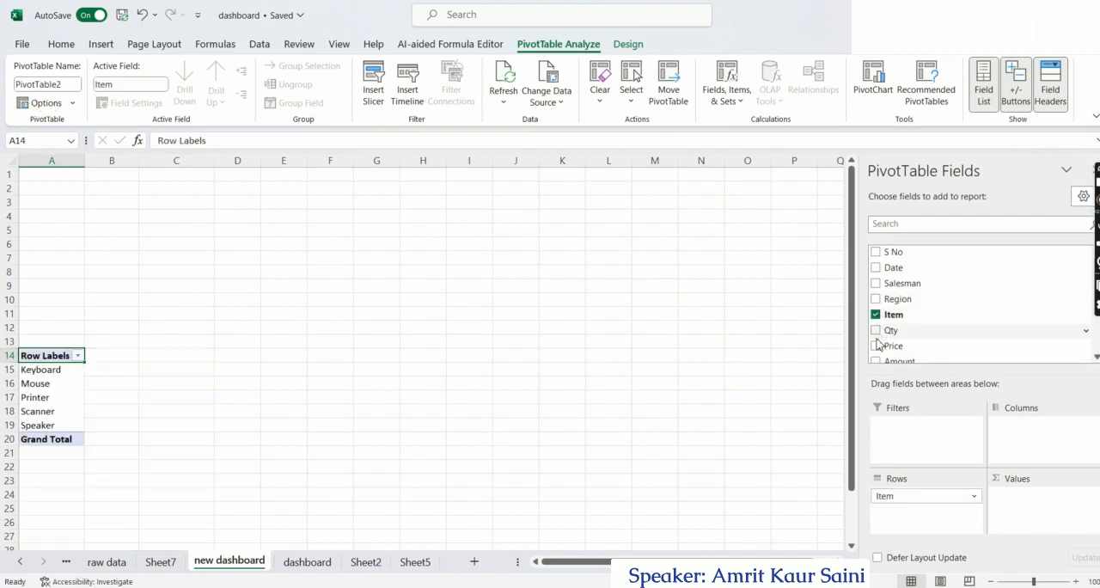
left_click(876, 331)
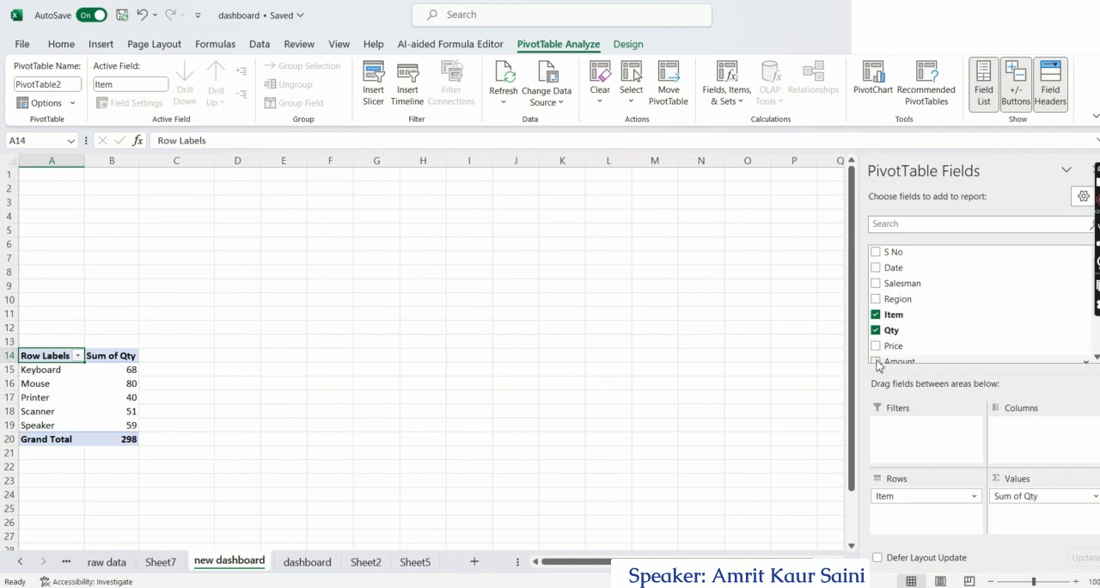
left_click(875, 361)
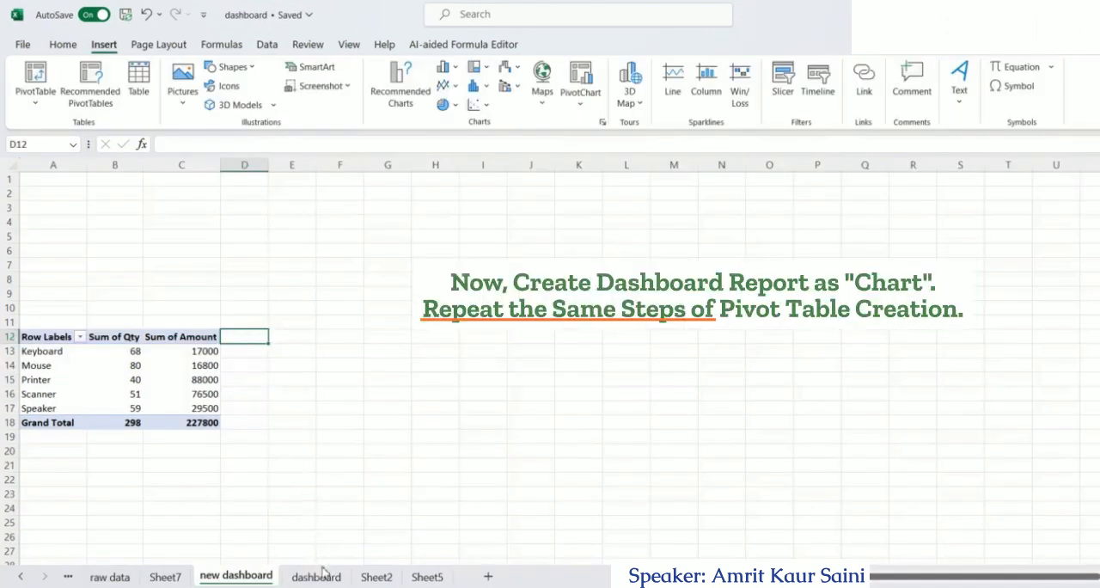
Insert a second PivotTable at cell A1 of the blank Sheet7, using raw data range A1:H55 as its source
left_click(323, 577)
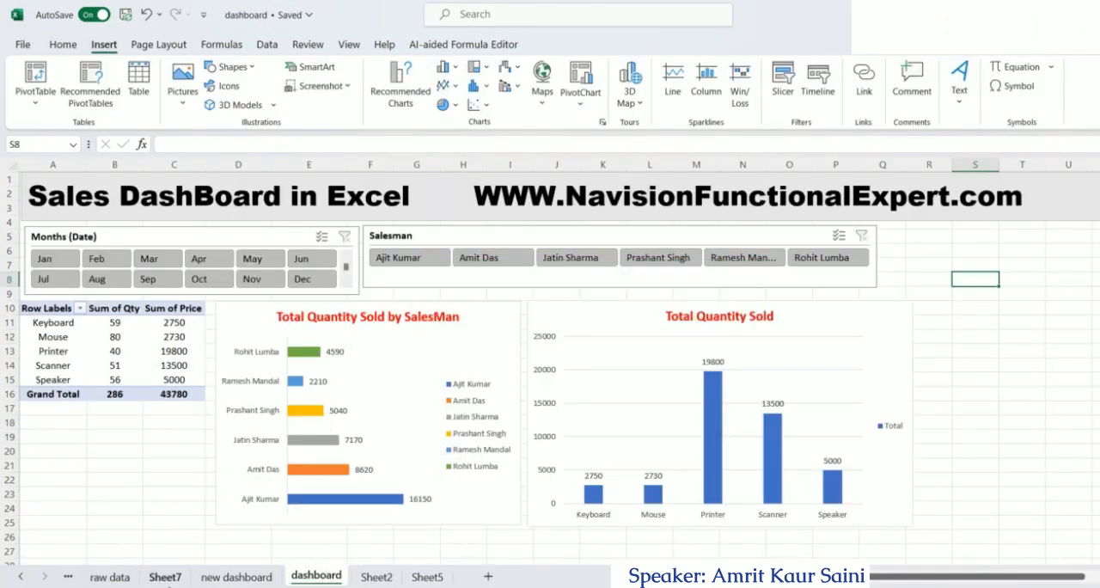
left_click(166, 576)
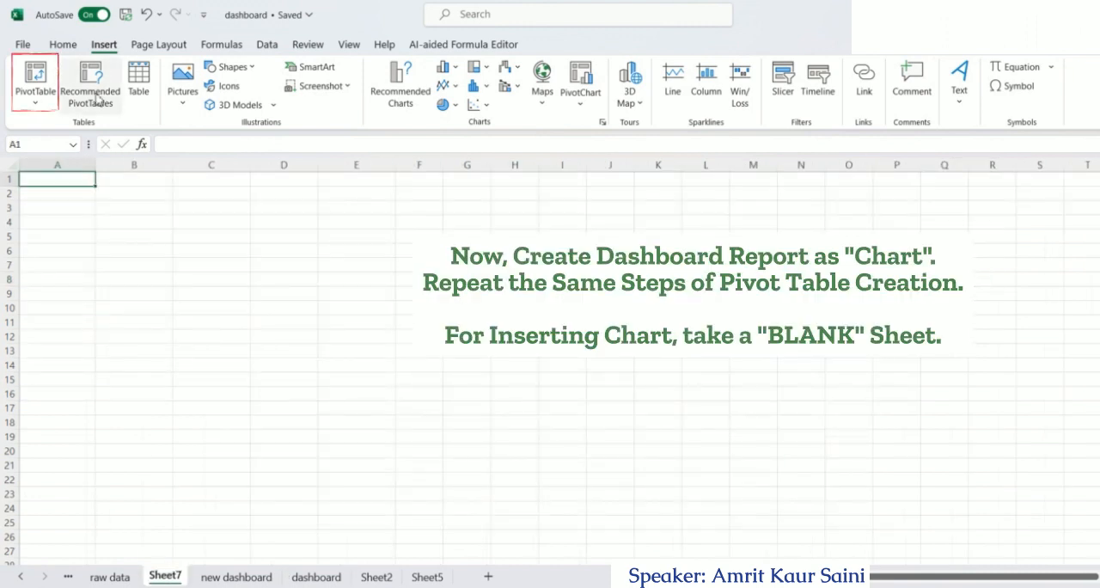
left_click(35, 86)
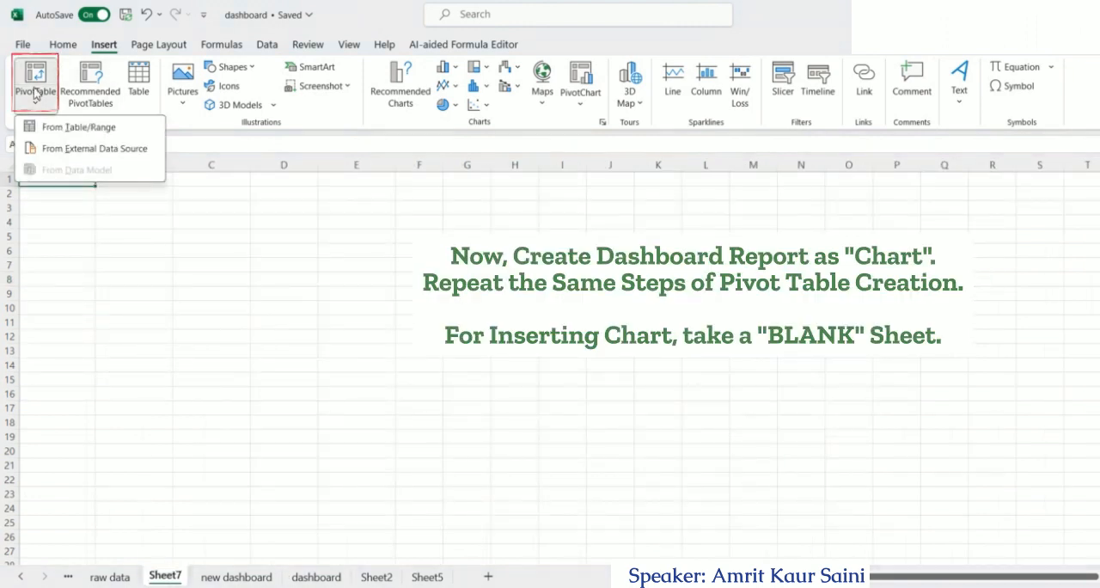
left_click(66, 129)
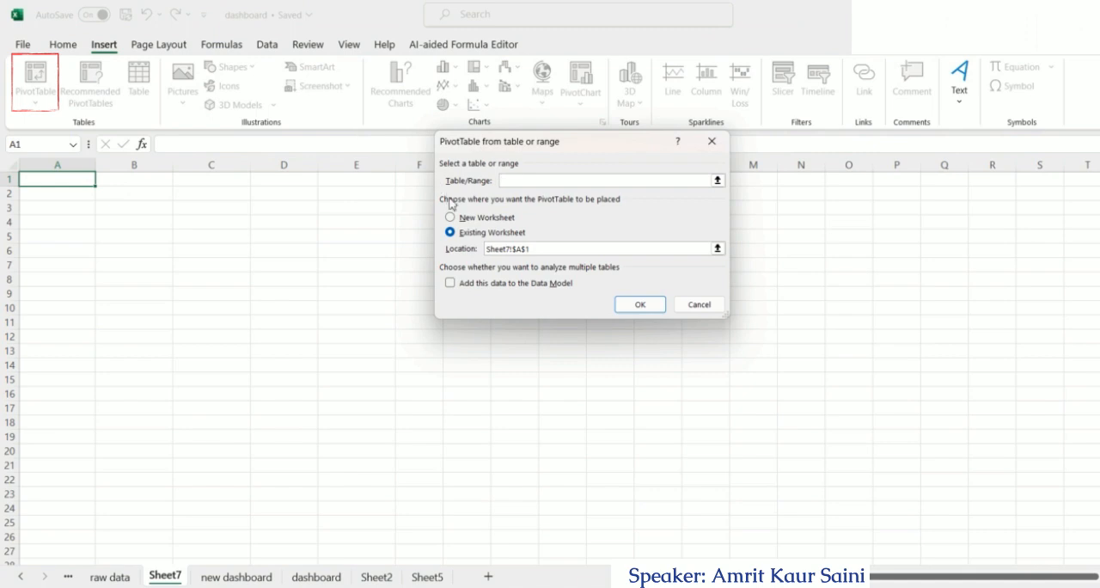
left_click(116, 577)
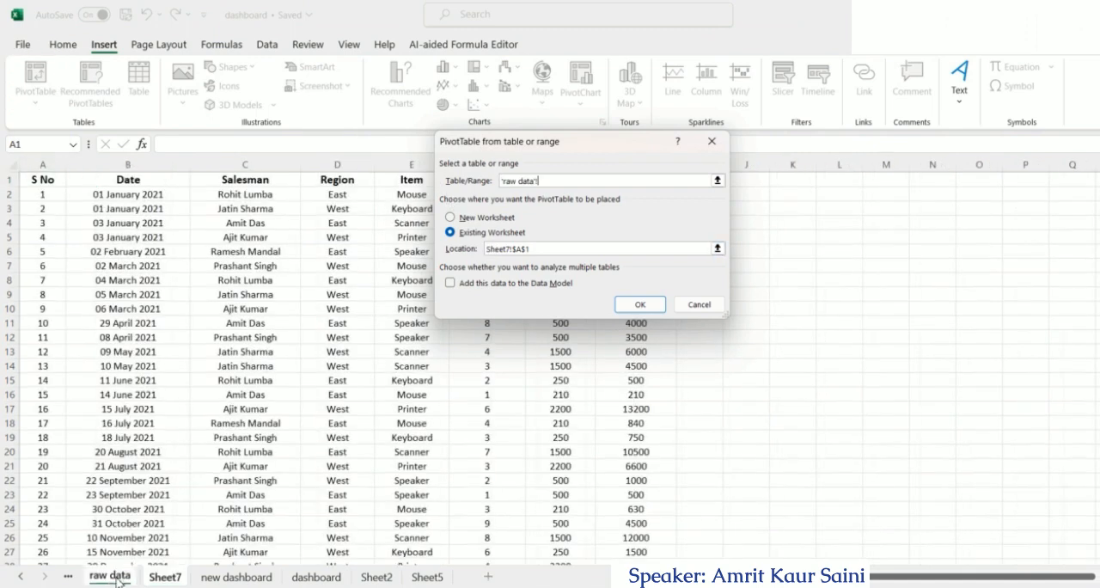
left_click(46, 179)
key("ctrl+a")
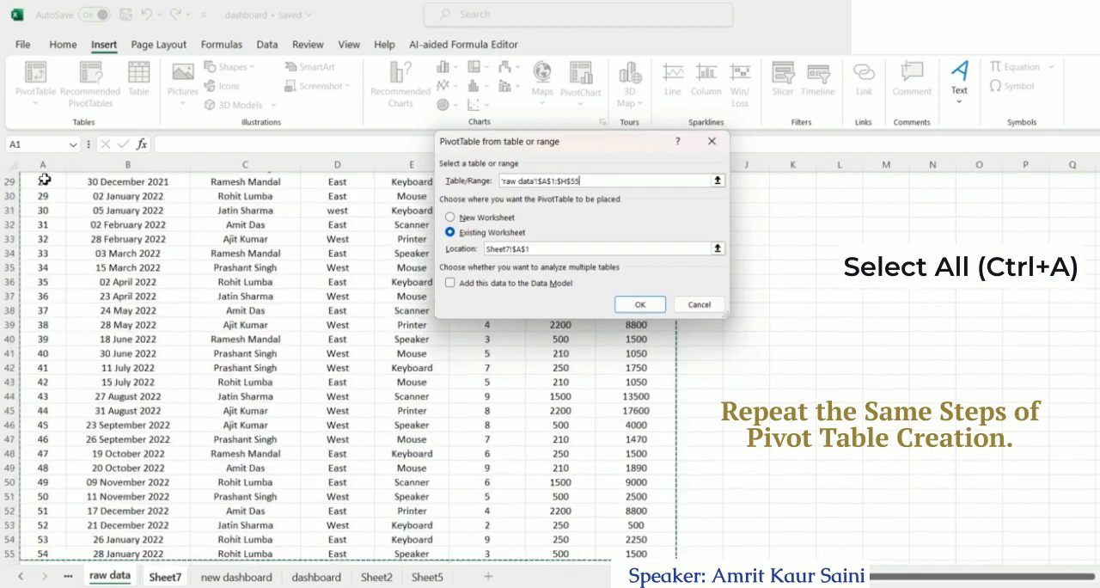
left_click(622, 303)
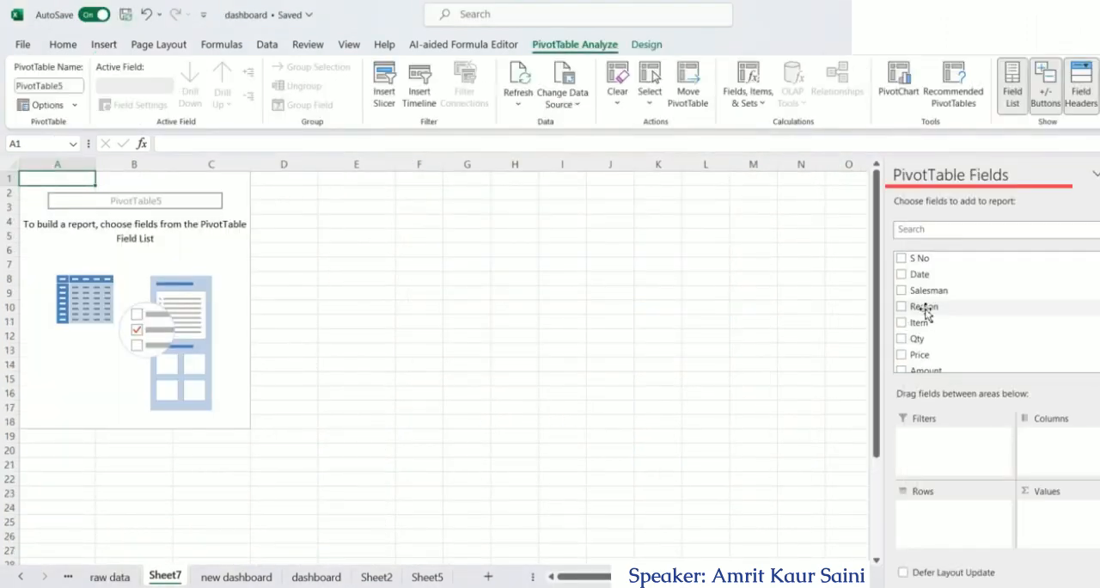
Add the Salesman and Amount fields to the Sheet7 PivotTable and insert a bar PivotChart from it
left_click(900, 291)
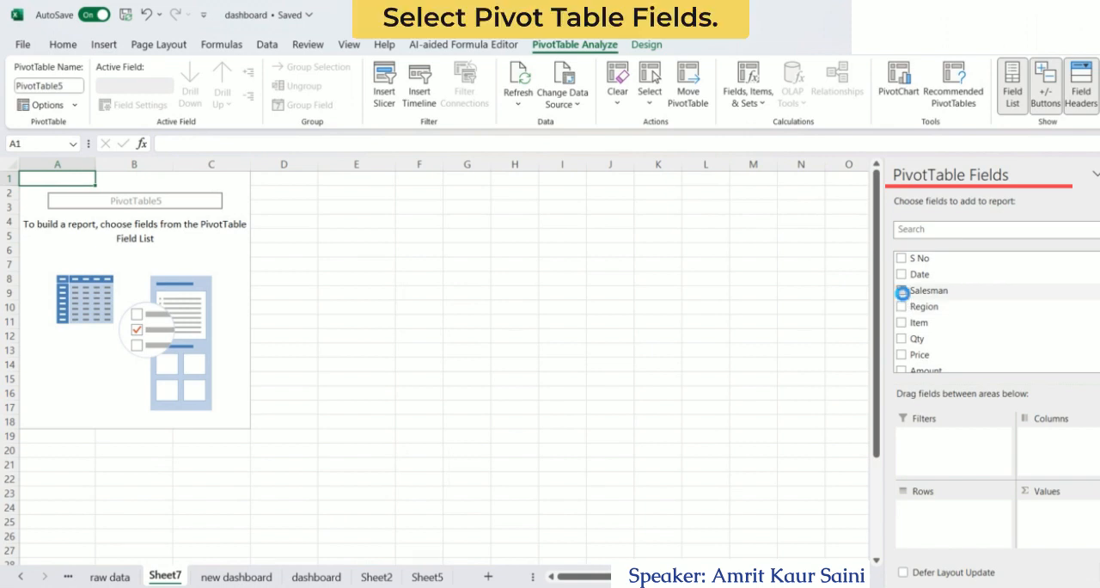
left_click(900, 371)
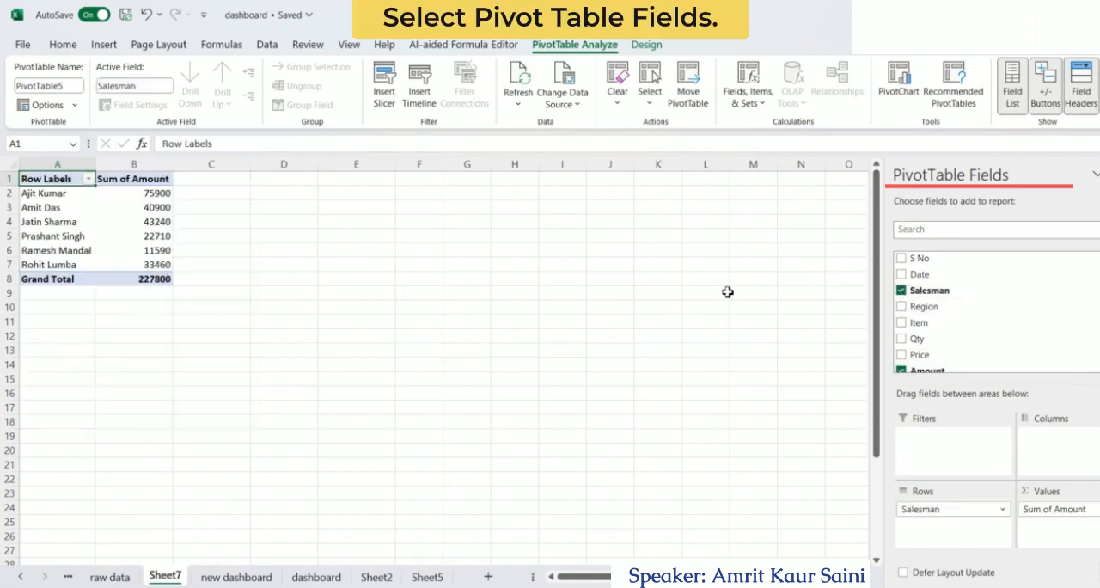
left_click(899, 79)
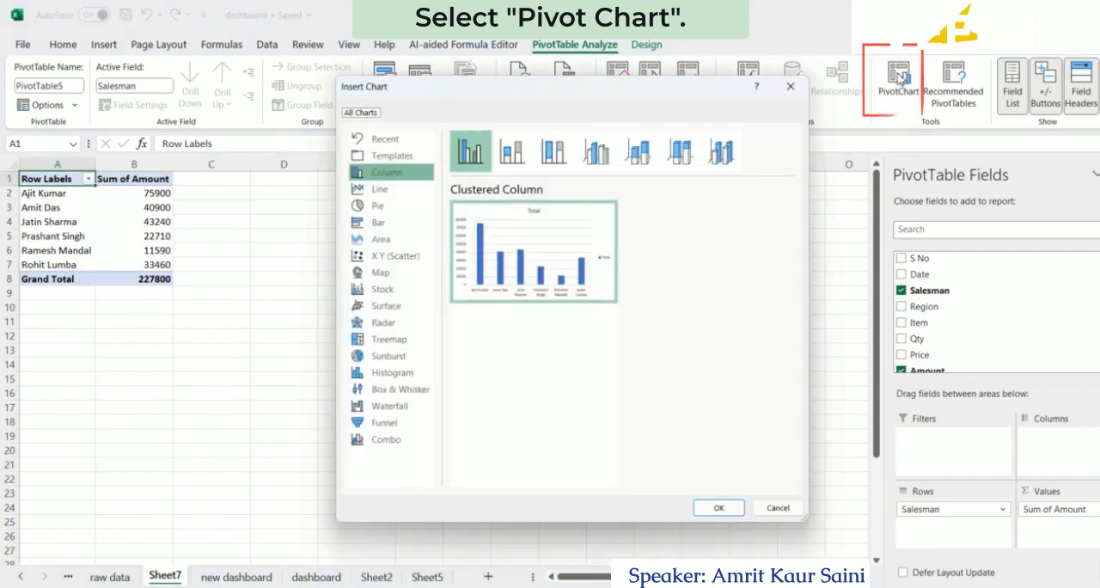
left_click(366, 222)
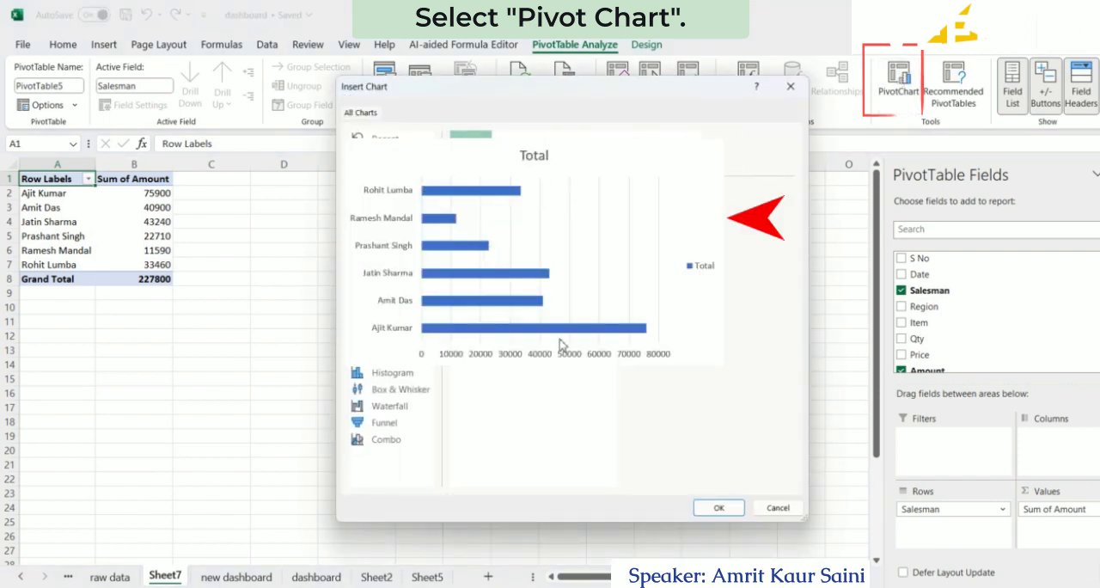
left_click(711, 508)
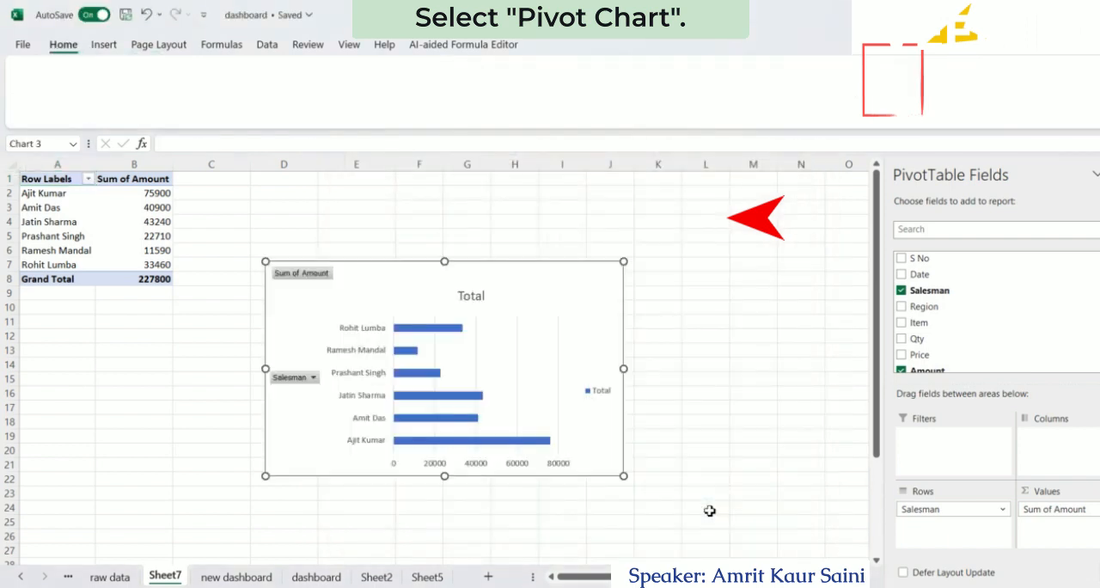
Hide all field buttons on the bar chart and set its data series fill to vary colors by point
right_click(291, 386)
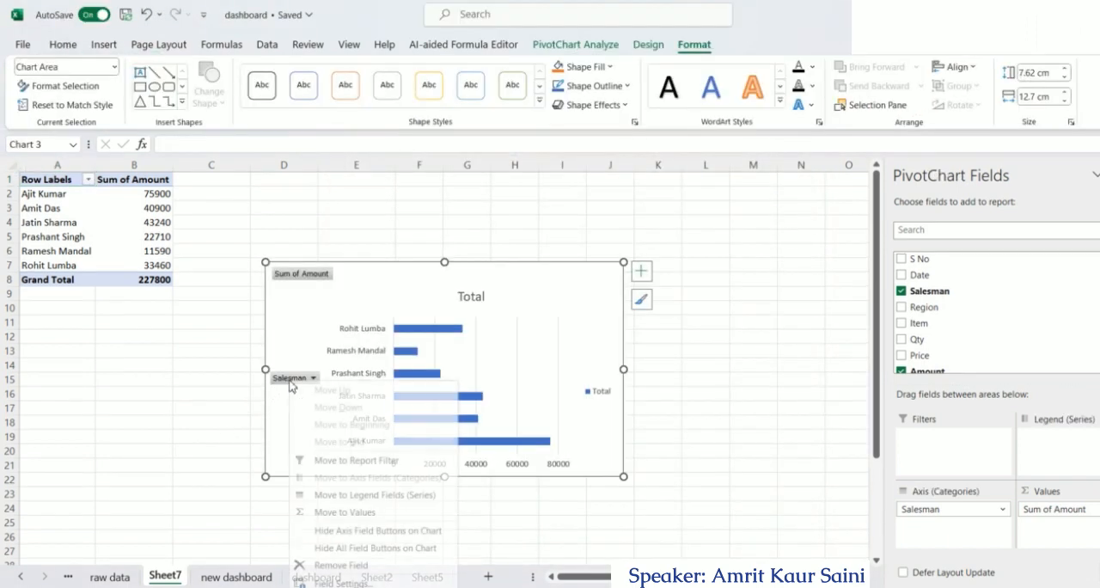
left_click(331, 547)
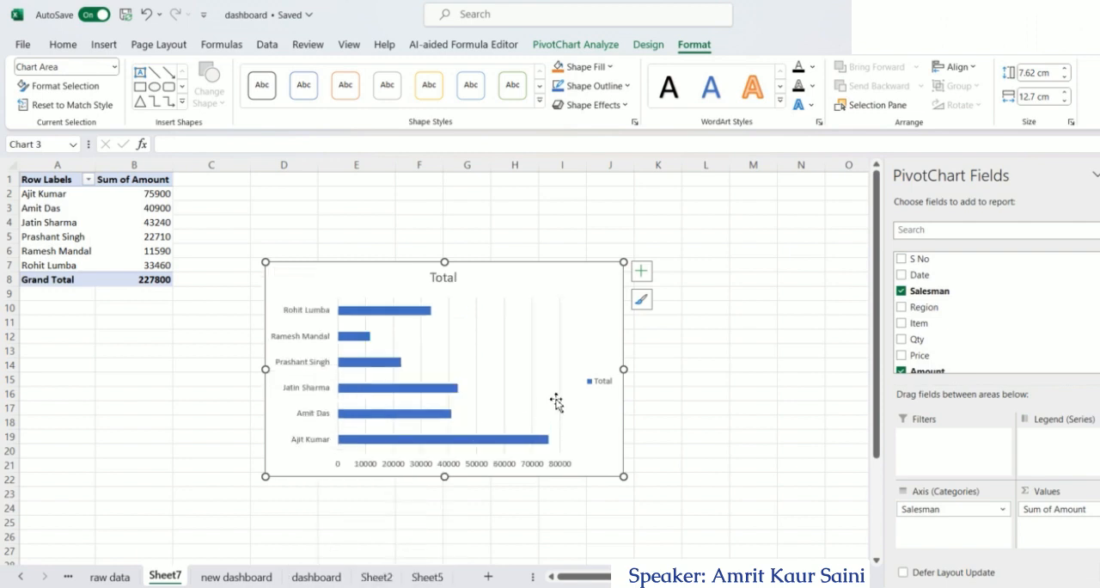
left_click(408, 316)
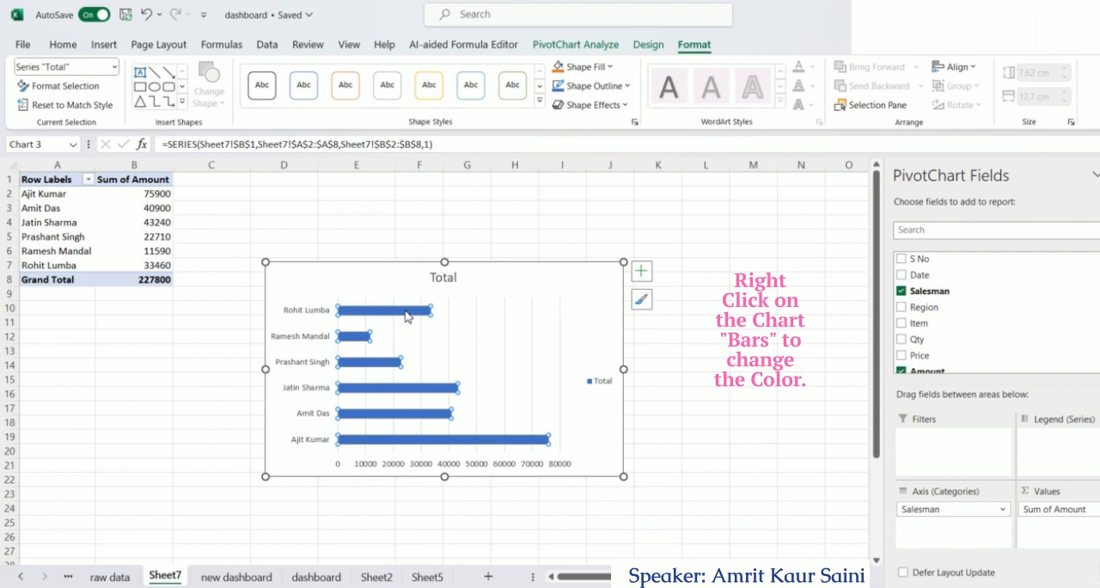
double_click(407, 314)
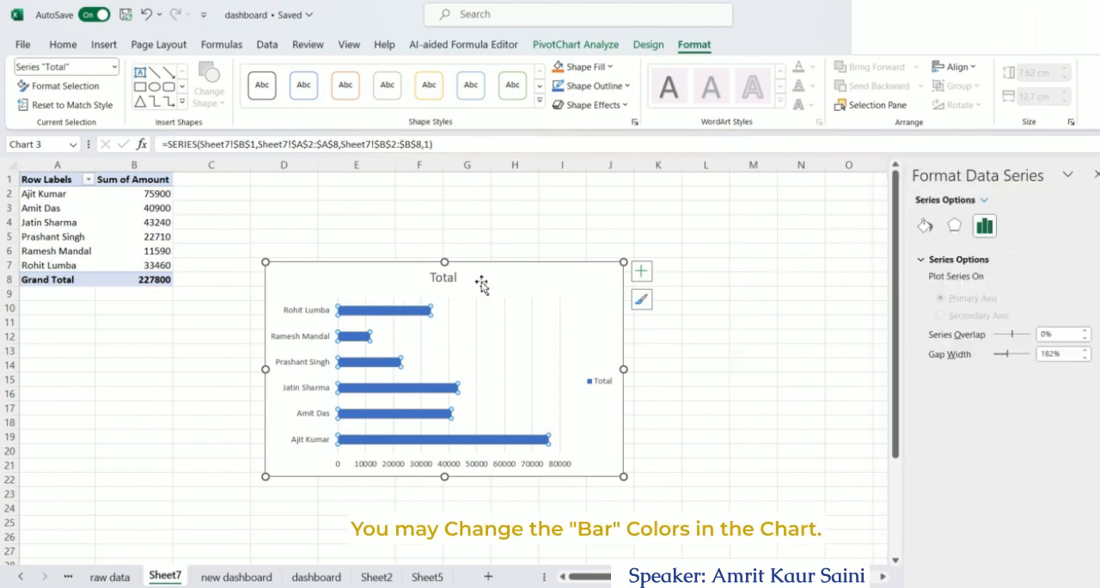
left_click(925, 226)
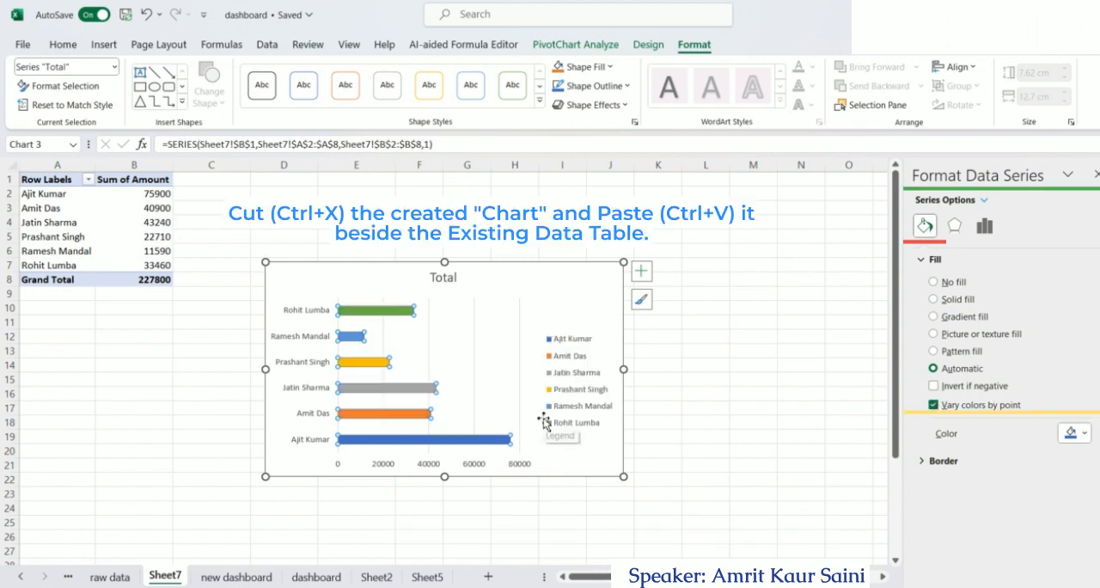
Move the bar chart from Sheet7 to the new dashboard sheet, placing it beside the PivotTable at cell D12
key("ctrl+x")
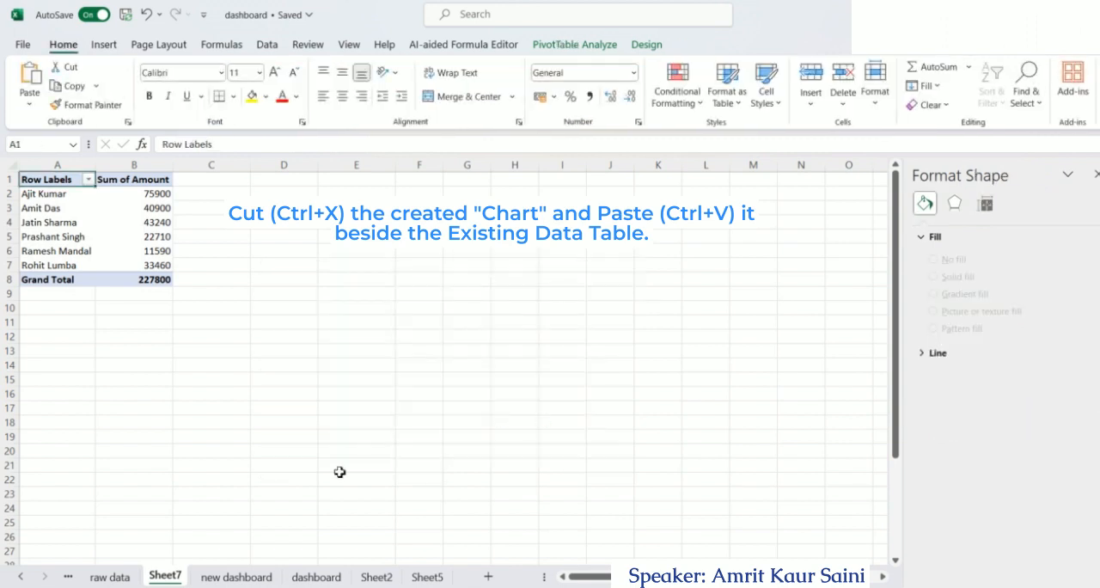
left_click(256, 577)
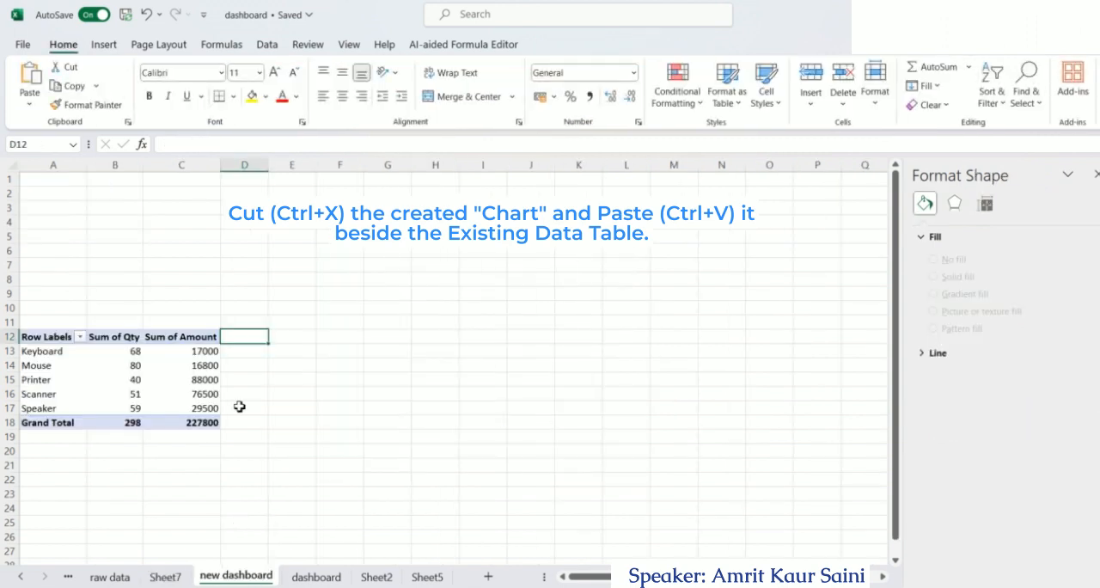
key("ctrl+v")
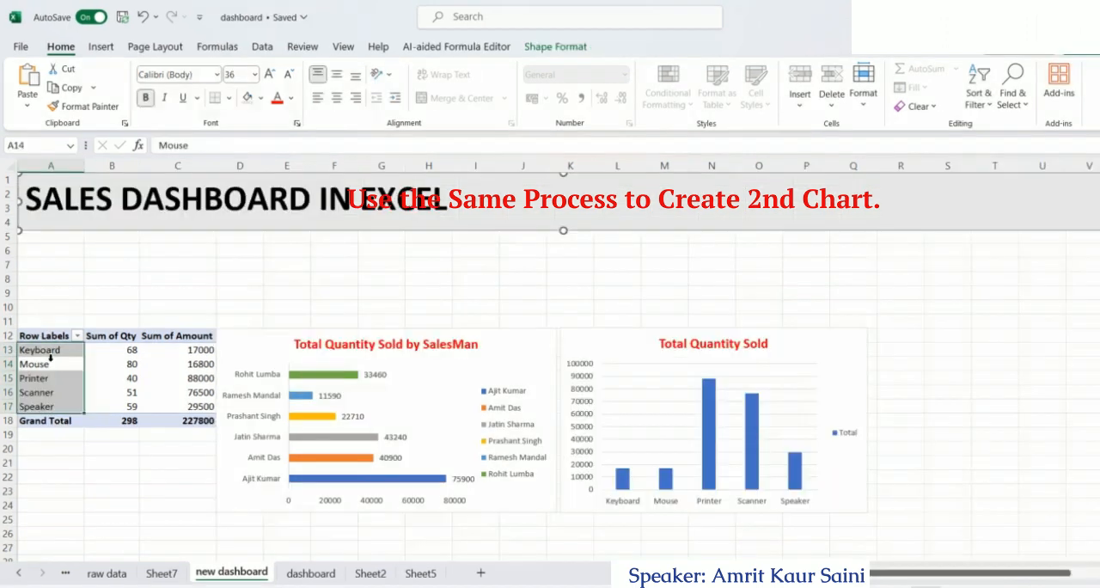
Insert a Months (Date) slicer for the item PivotTable on the new dashboard sheet
left_click(48, 336)
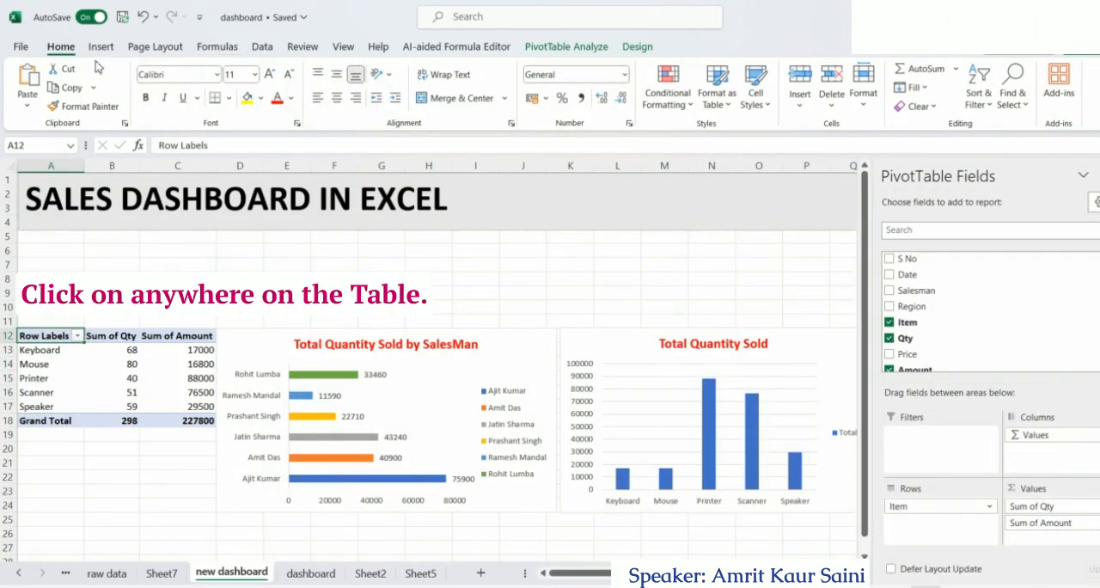
left_click(567, 47)
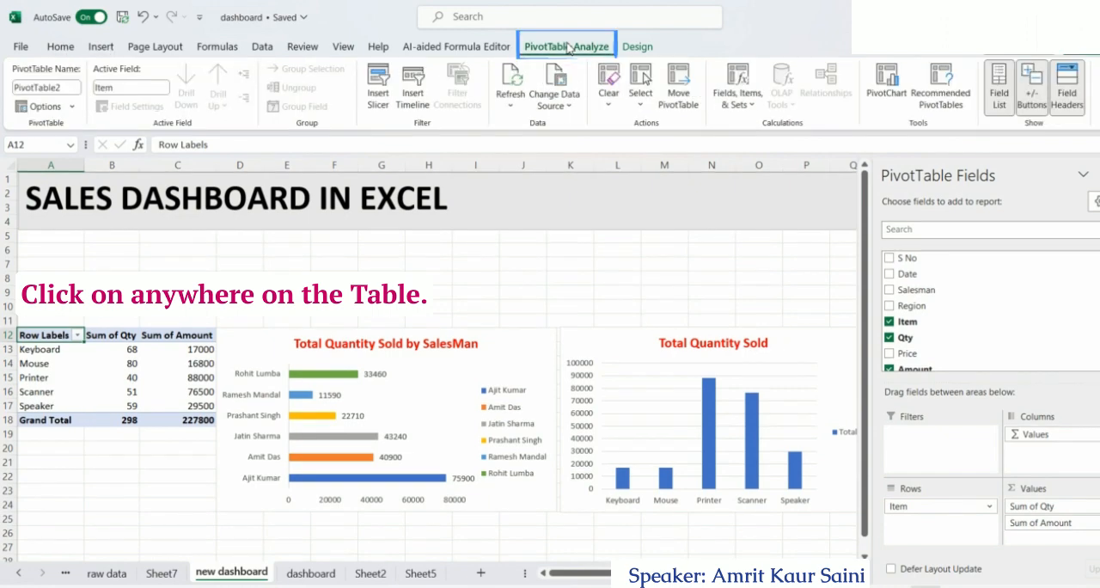
left_click(378, 95)
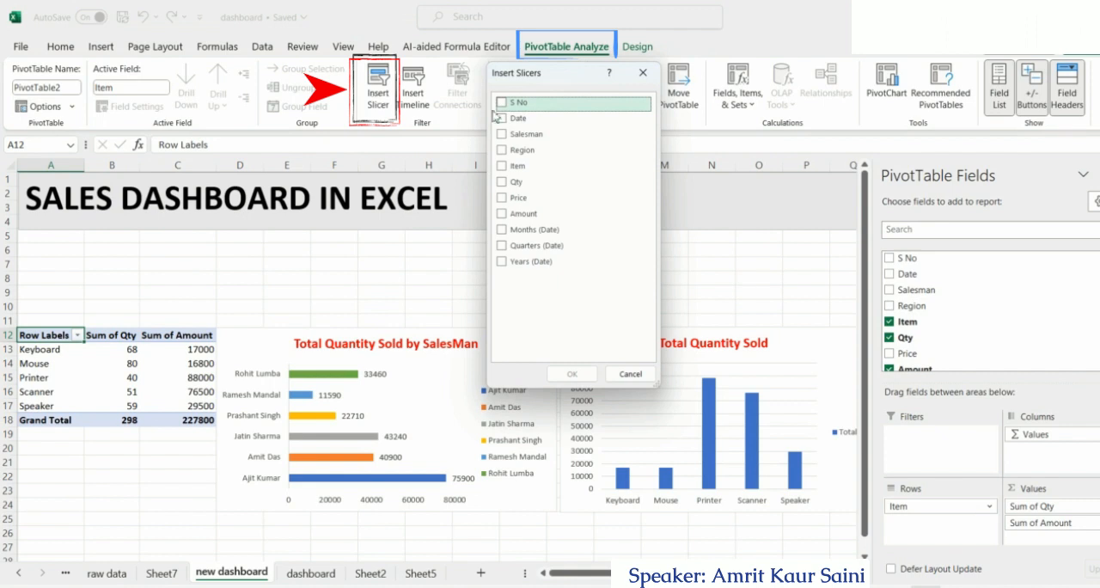
left_click(500, 230)
left_click(574, 375)
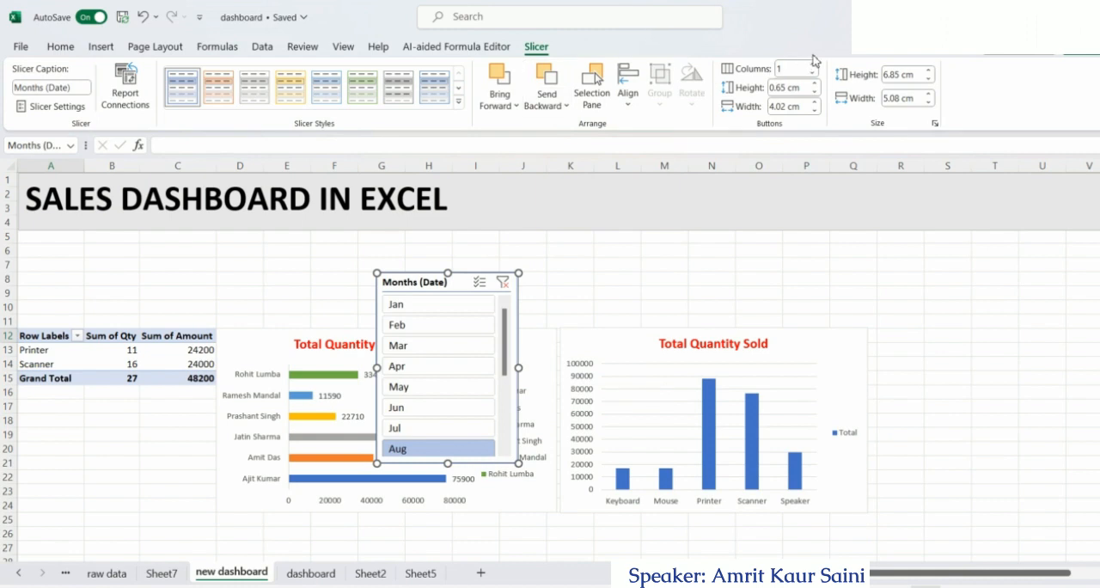
Set the Months slicer to 6 columns and resize it to about 16.36 cm wide by 2.84 cm high
left_click(812, 65)
left_click(812, 65)
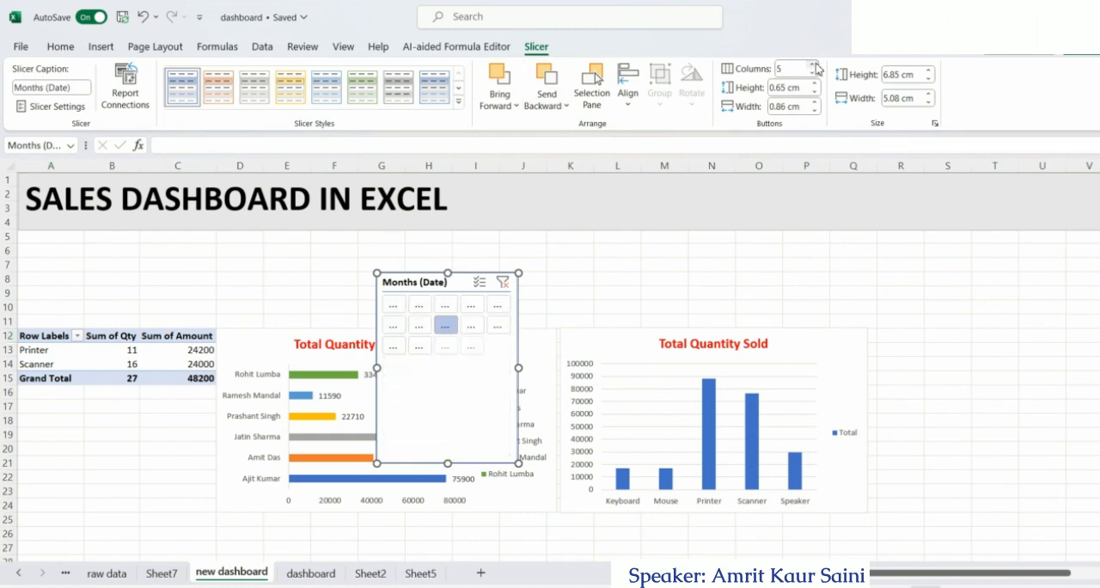
left_click(812, 66)
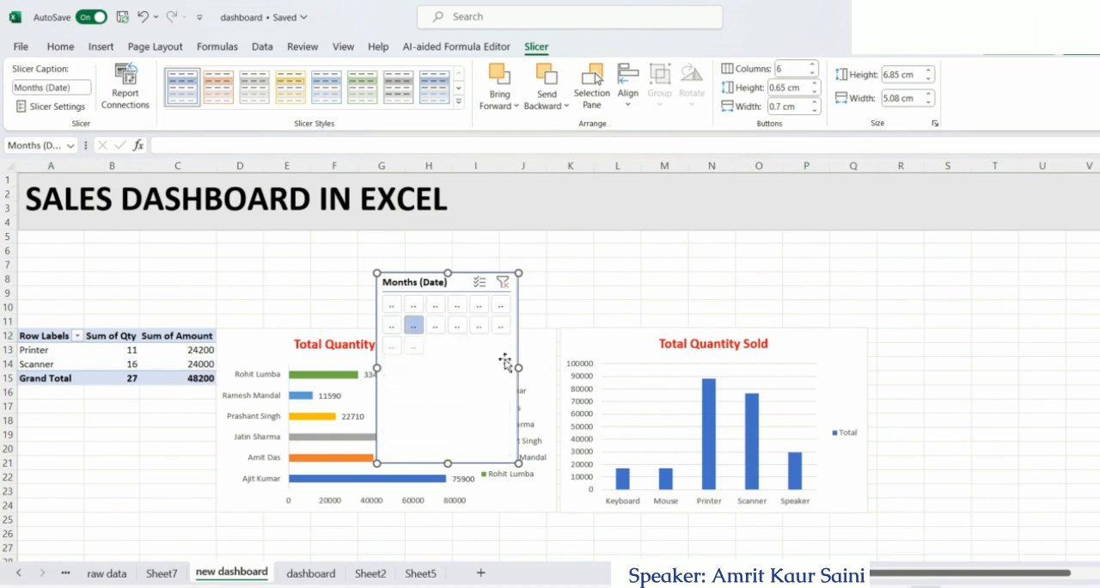
left_click_drag(518, 369, 832, 344)
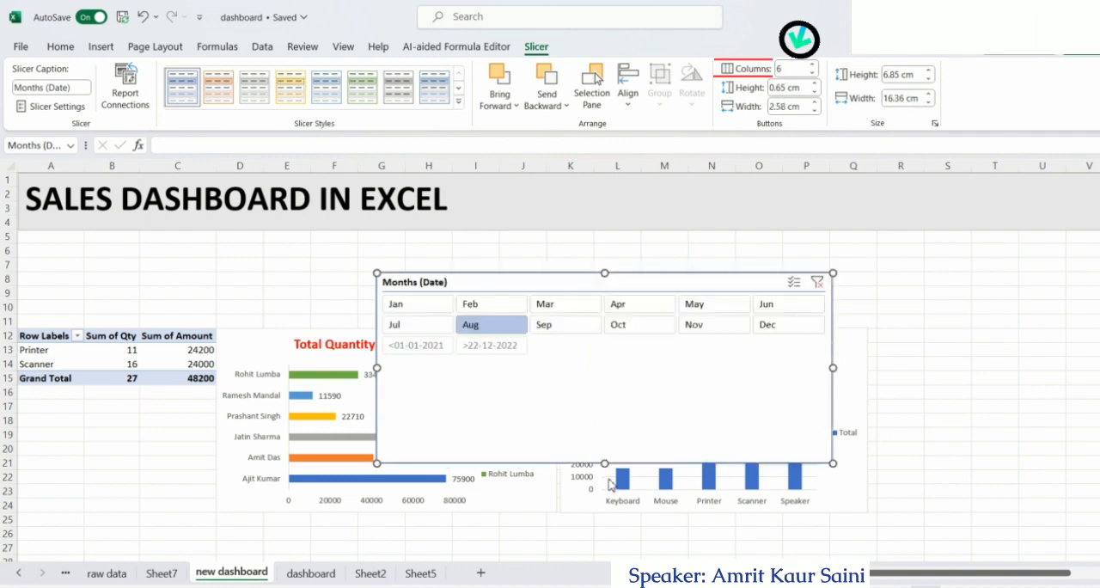
left_click_drag(605, 463, 612, 351)
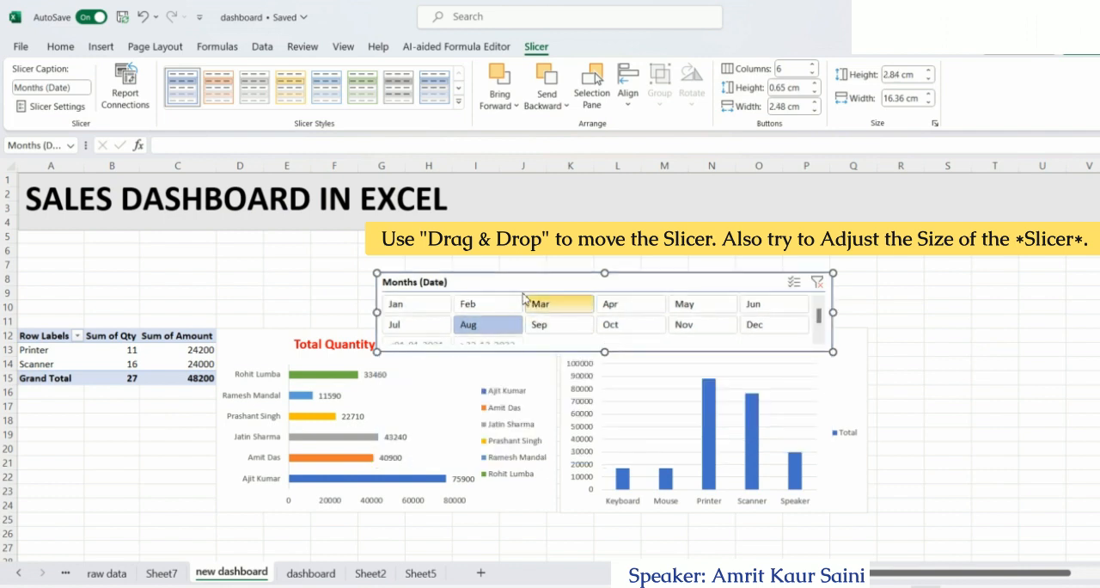
Place the Months slicer directly below the dashboard title, about 2.73 cm high, and apply the Light Orange, Slicer Style Light 2
left_click_drag(516, 285, 155, 243)
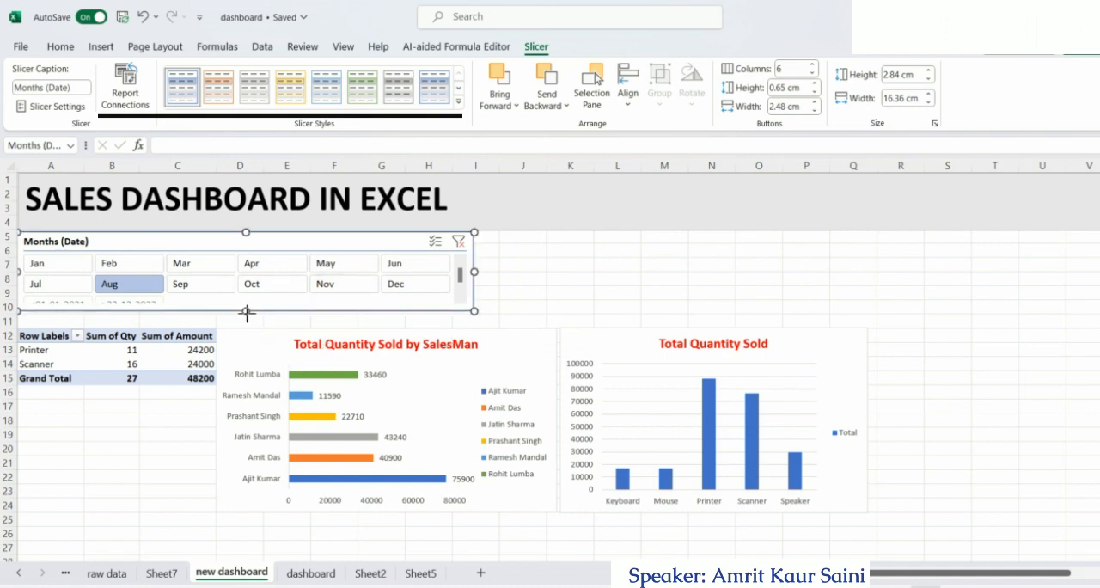
left_click_drag(246, 311, 245, 308)
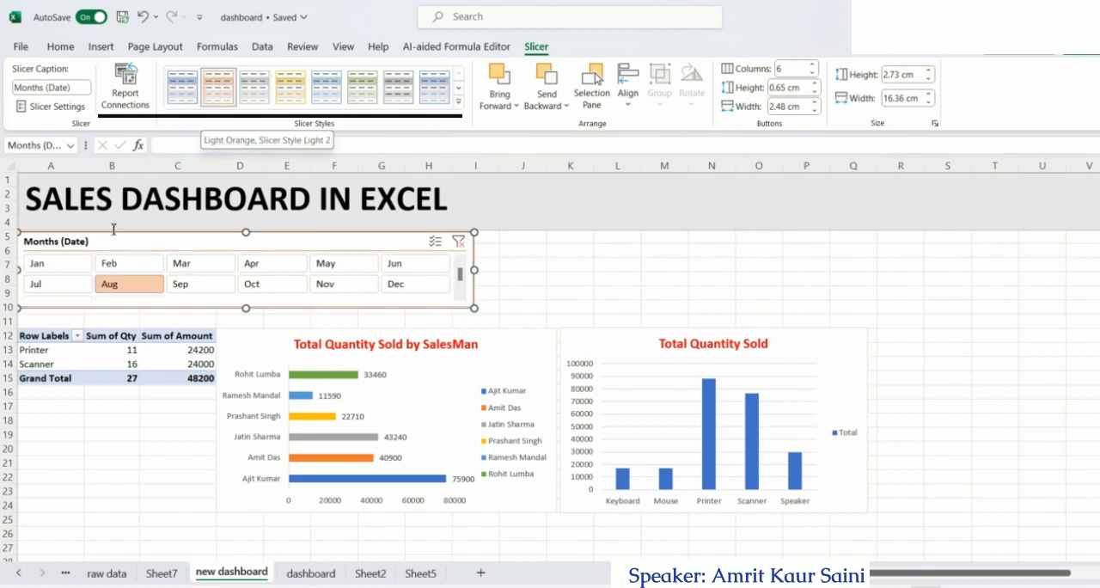
left_click(217, 86)
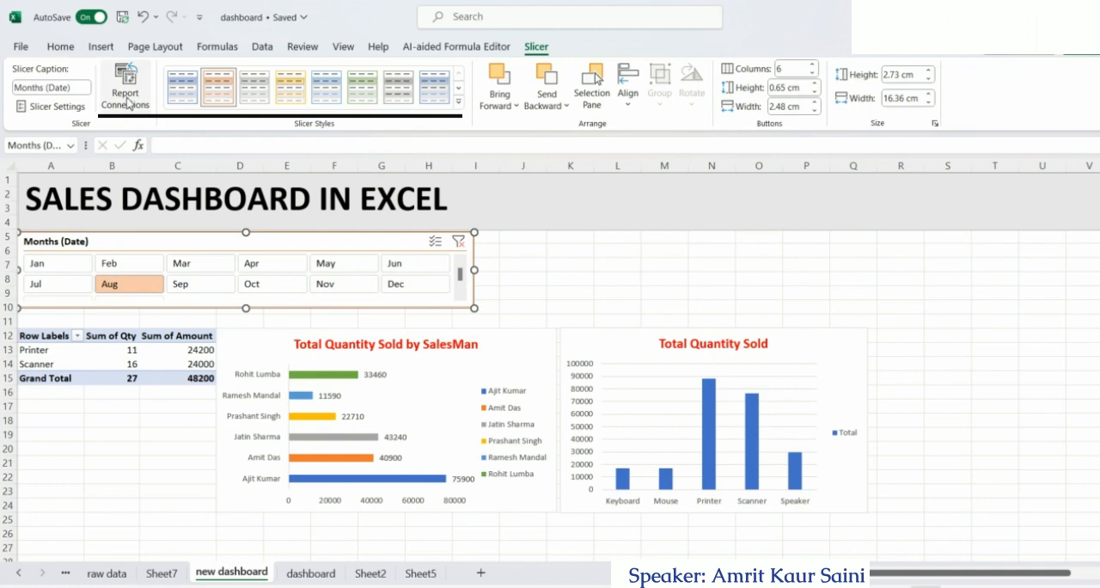
Filter the PivotTable to Mar and then to Apr with the Months slicer
left_click(191, 270)
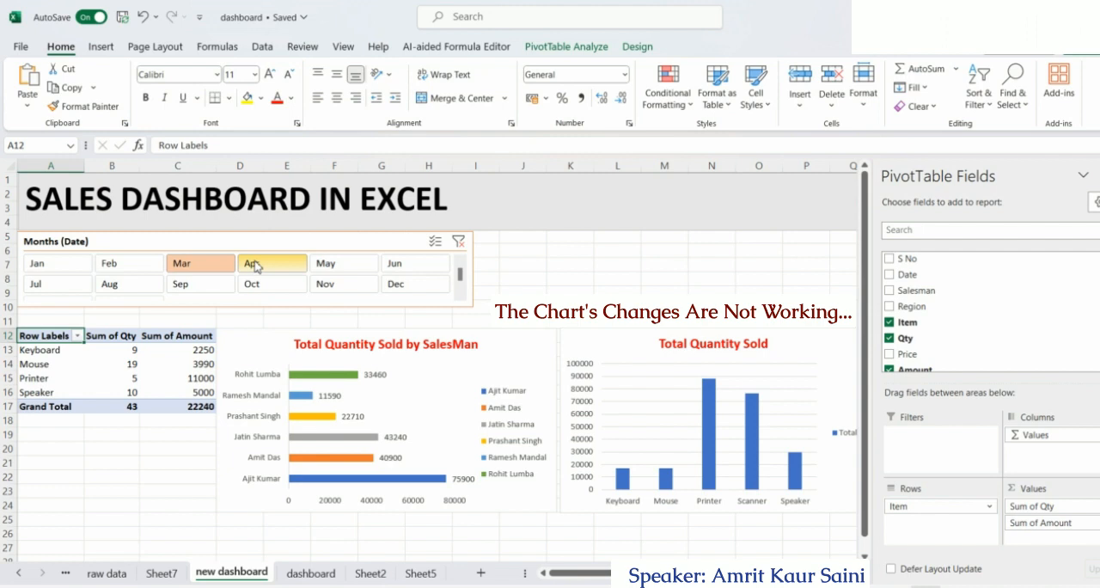
left_click(254, 266)
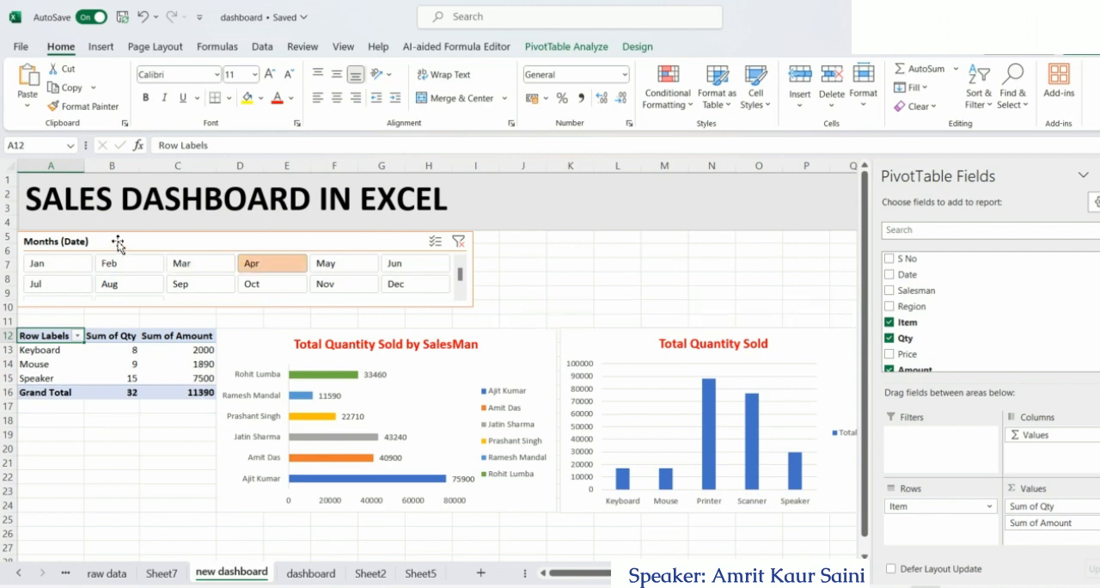
Connect the Months slicer to PivotTable14 and PivotTable17 on Sheet5 and to PivotTable5 and PivotTable7 on Sheet7
left_click(118, 245)
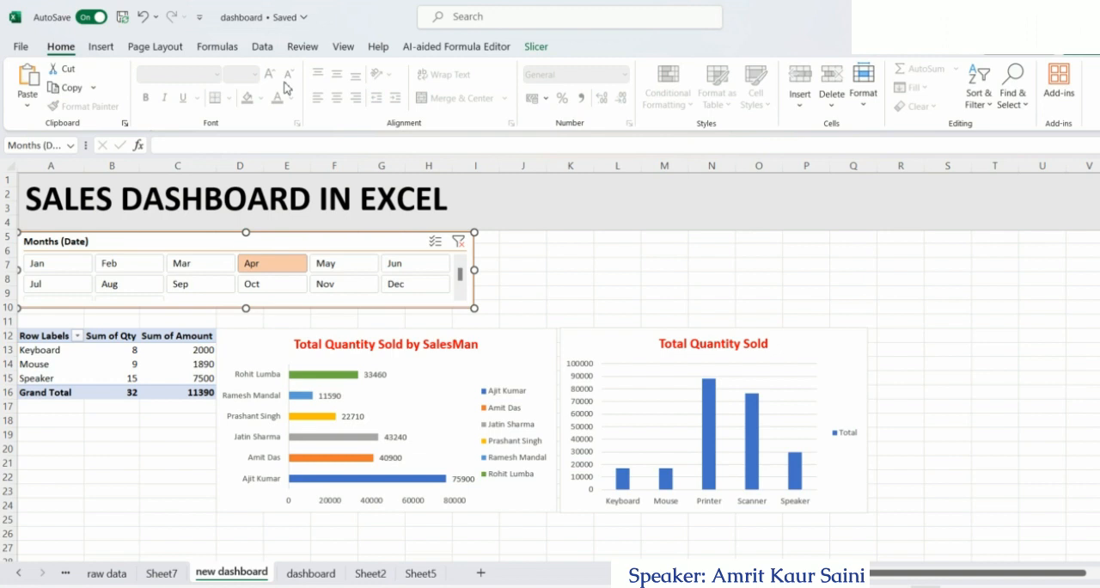
left_click(537, 47)
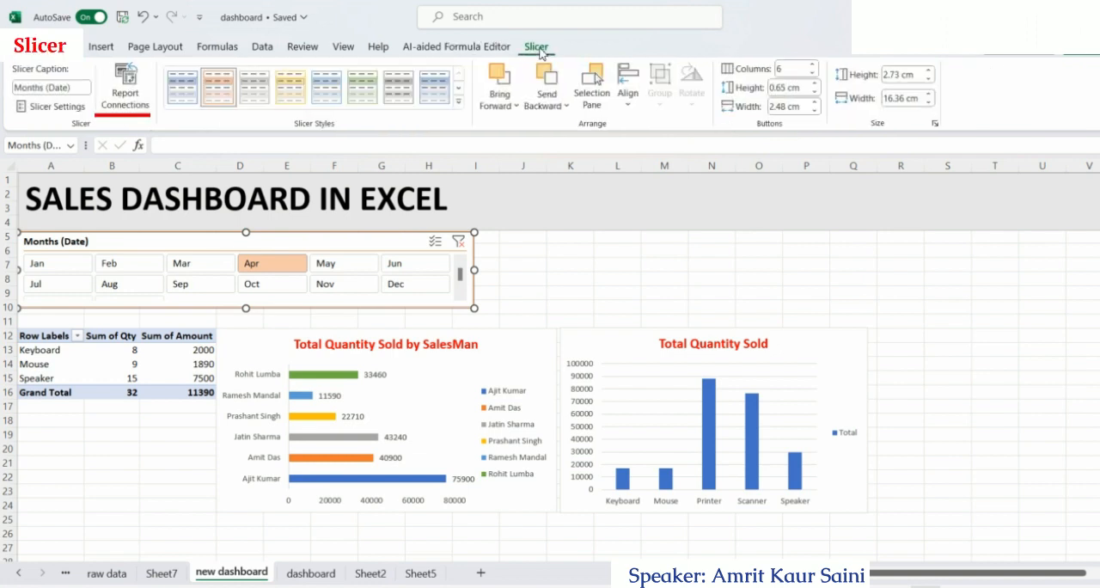
left_click(125, 99)
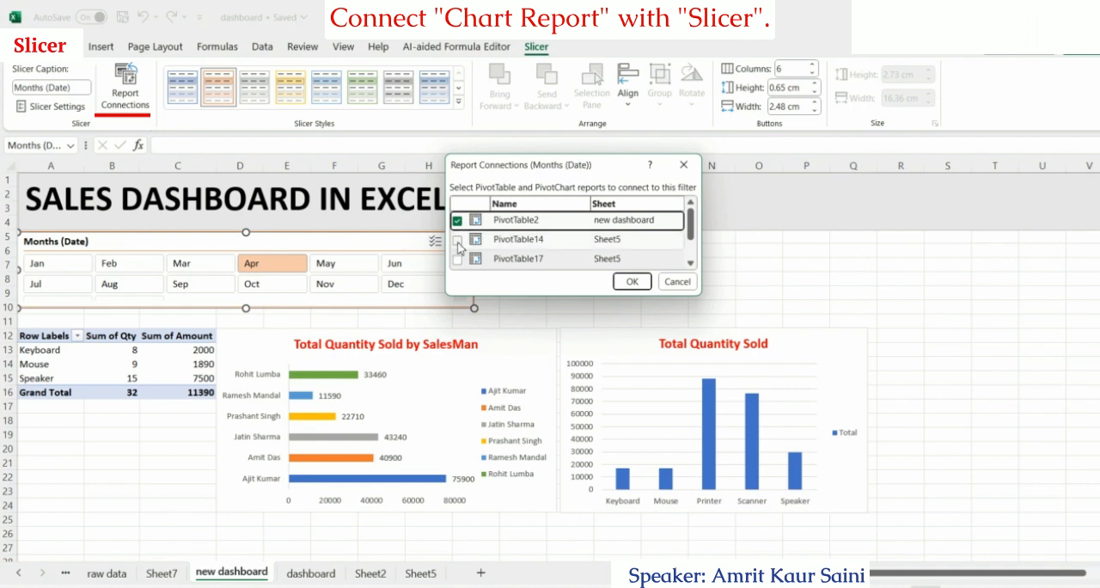
left_click(457, 240)
left_click(457, 259)
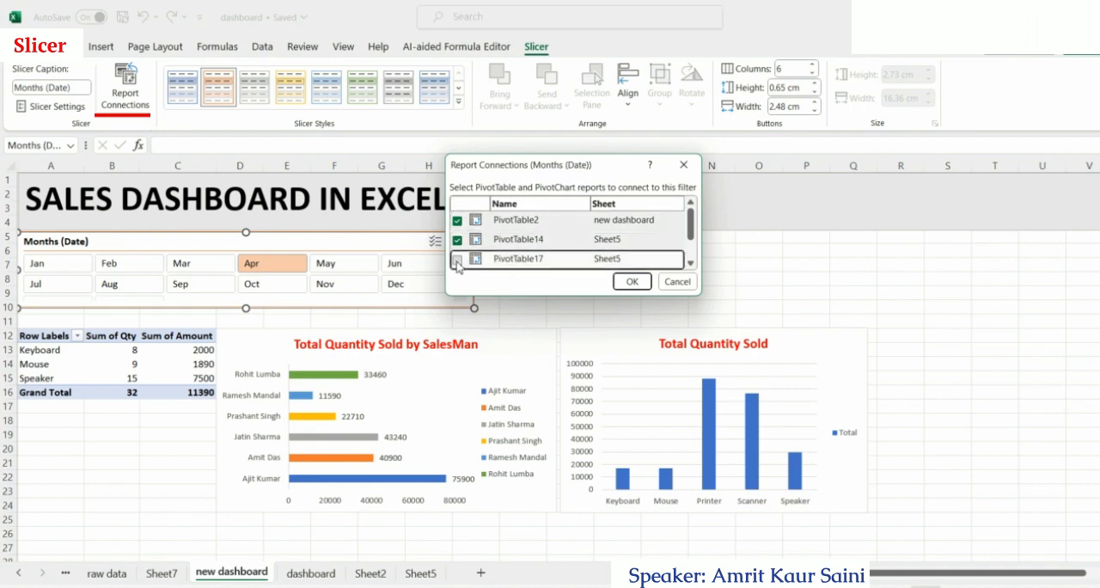
left_click(690, 265)
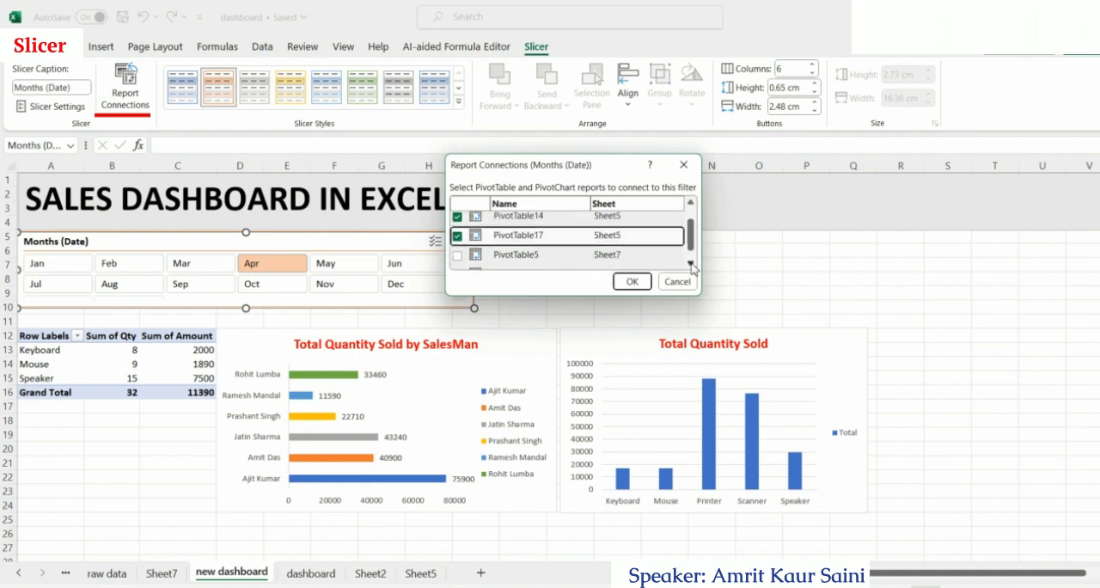
left_click(690, 265)
left_click(457, 243)
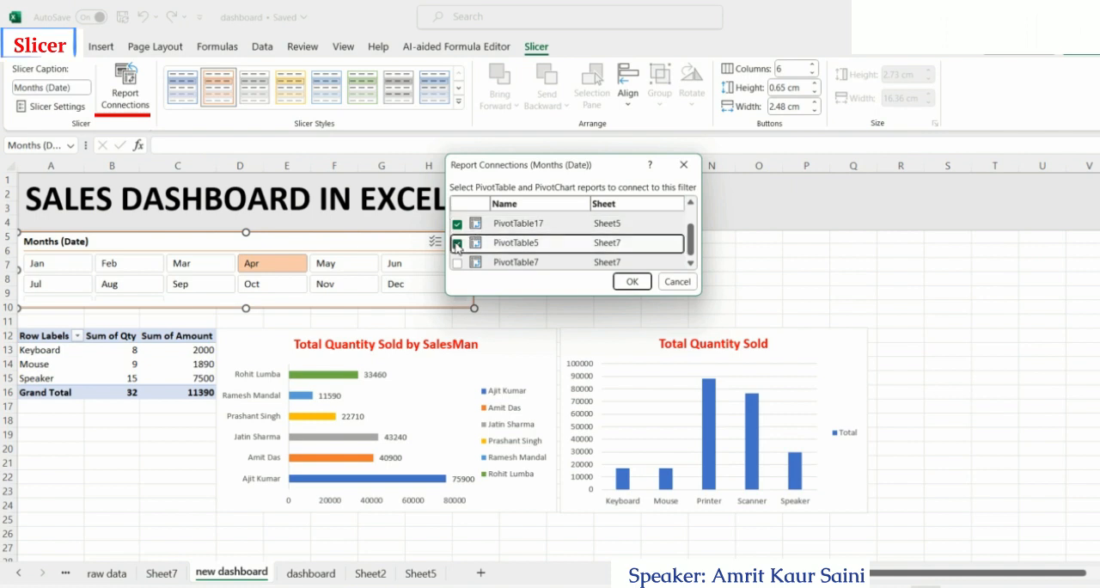
left_click(689, 268)
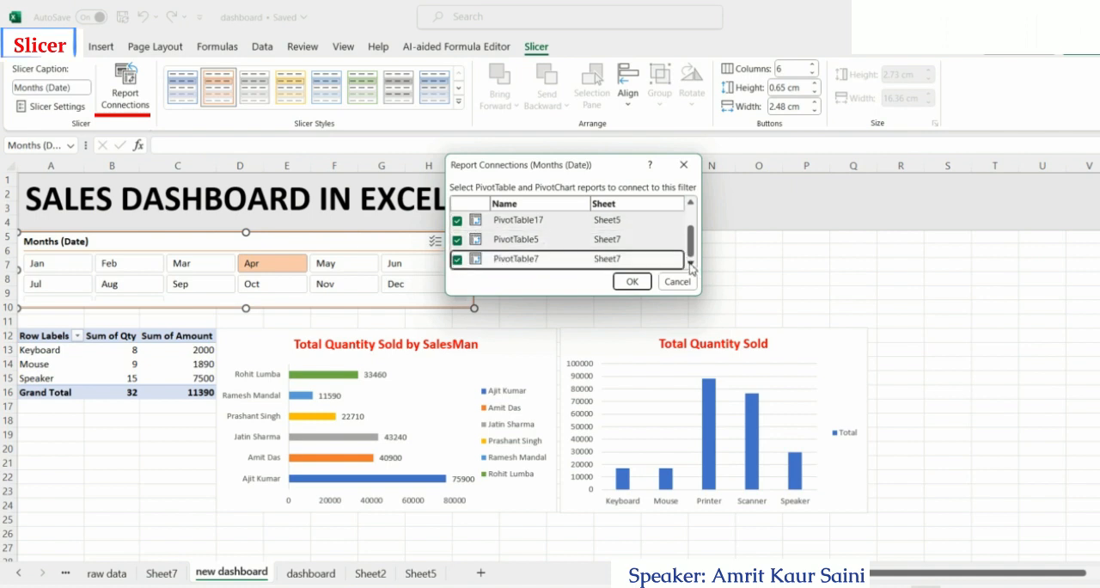
left_click(633, 282)
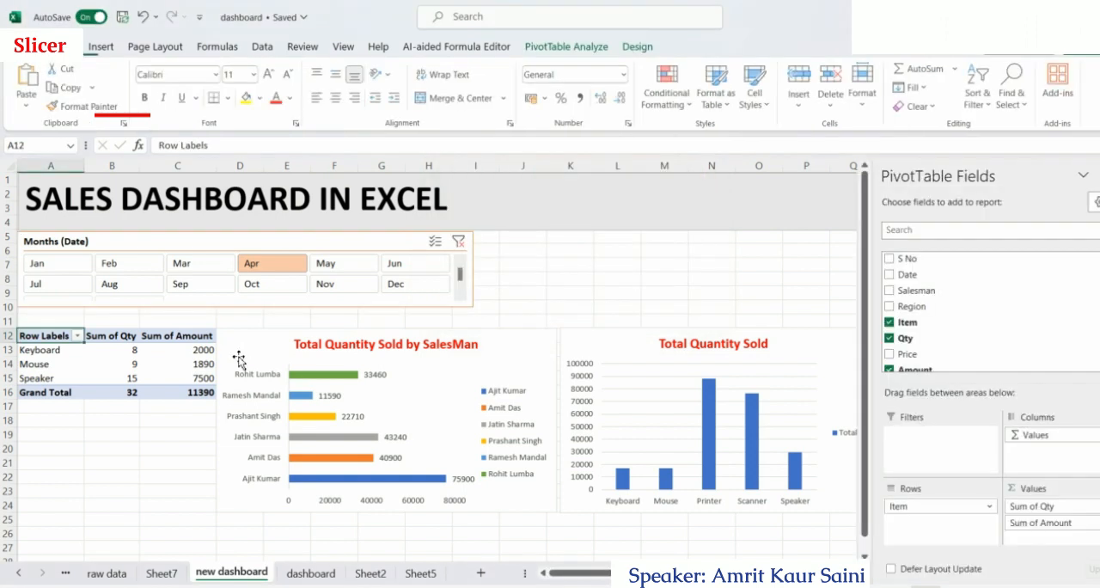
Test the connected Months slicer by filtering the dashboard to Feb, May and Jun in turn
left_click(116, 265)
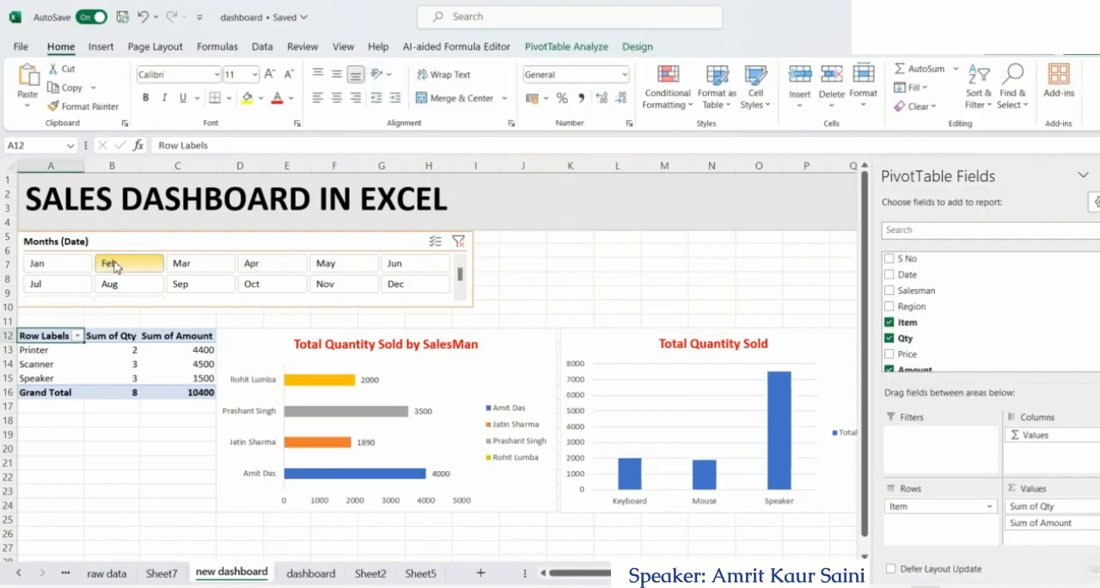
left_click(353, 266)
left_click(408, 271)
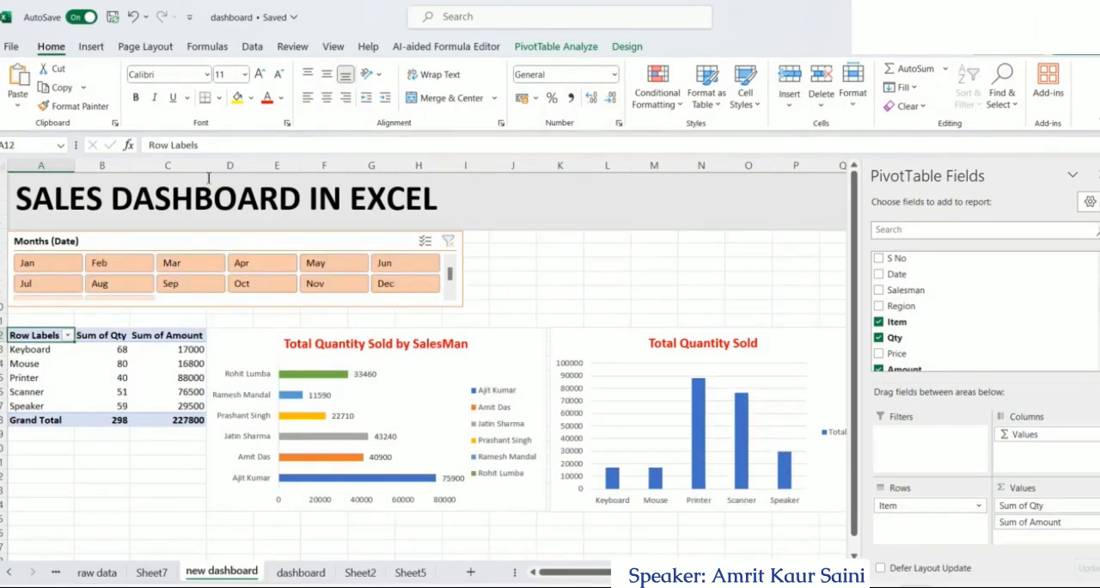
Insert a Salesman slicer for the item PivotTable on the new dashboard sheet
left_click(541, 47)
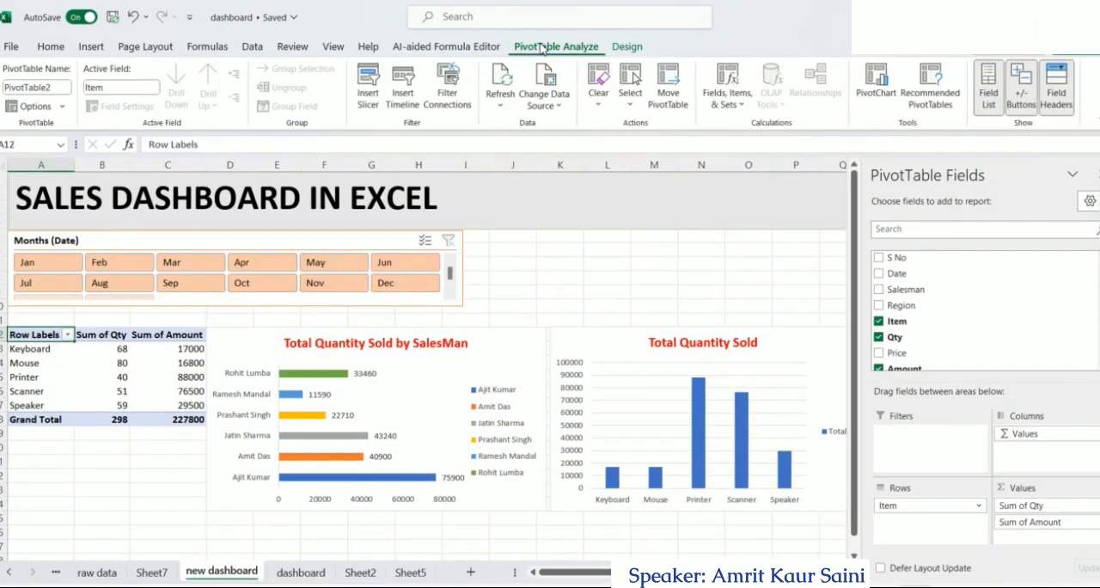
left_click(364, 99)
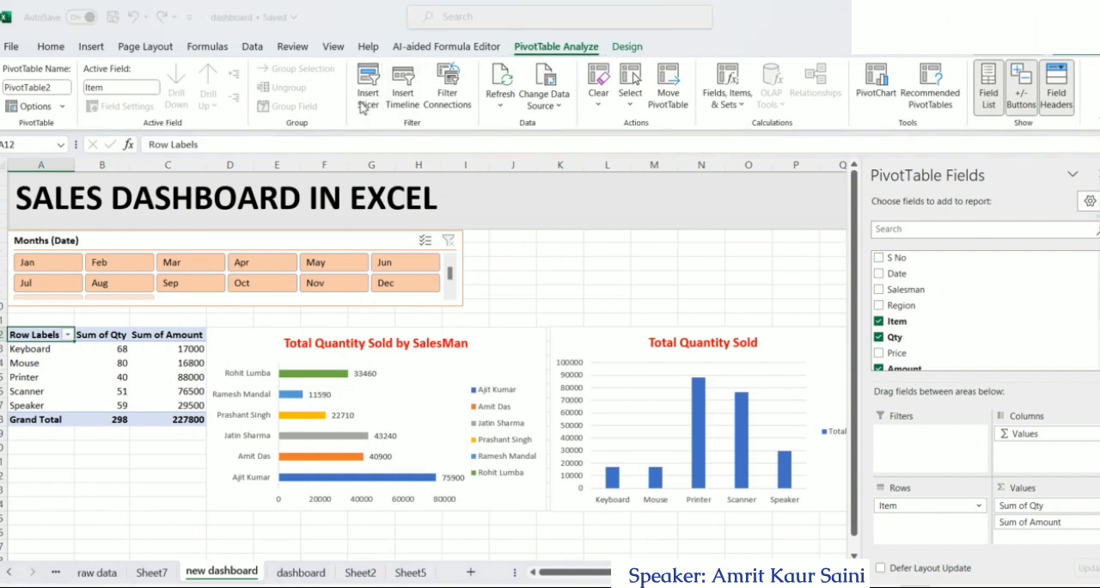
left_click(493, 134)
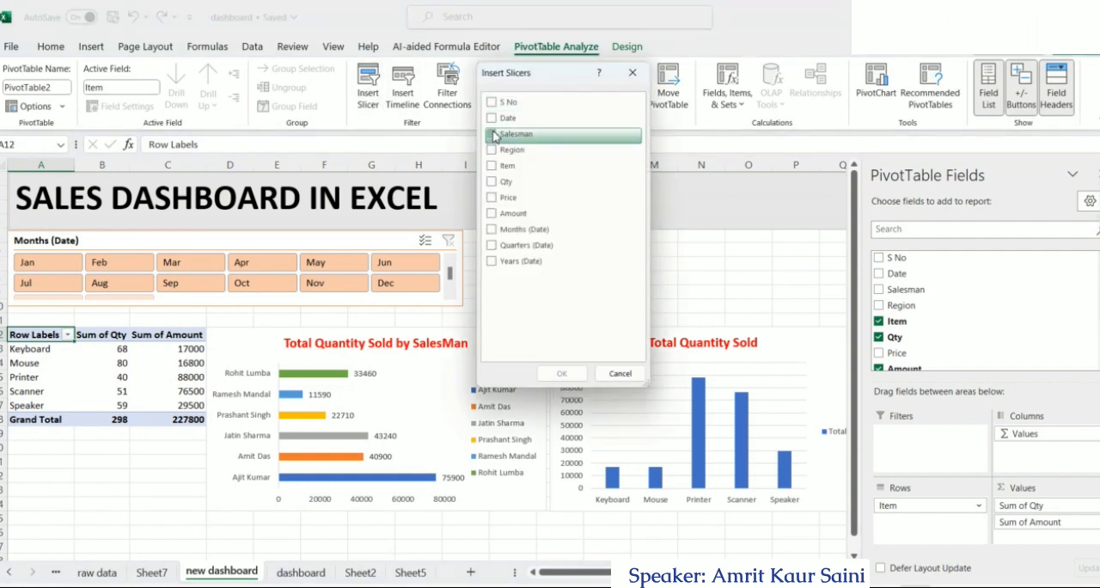
left_click(562, 372)
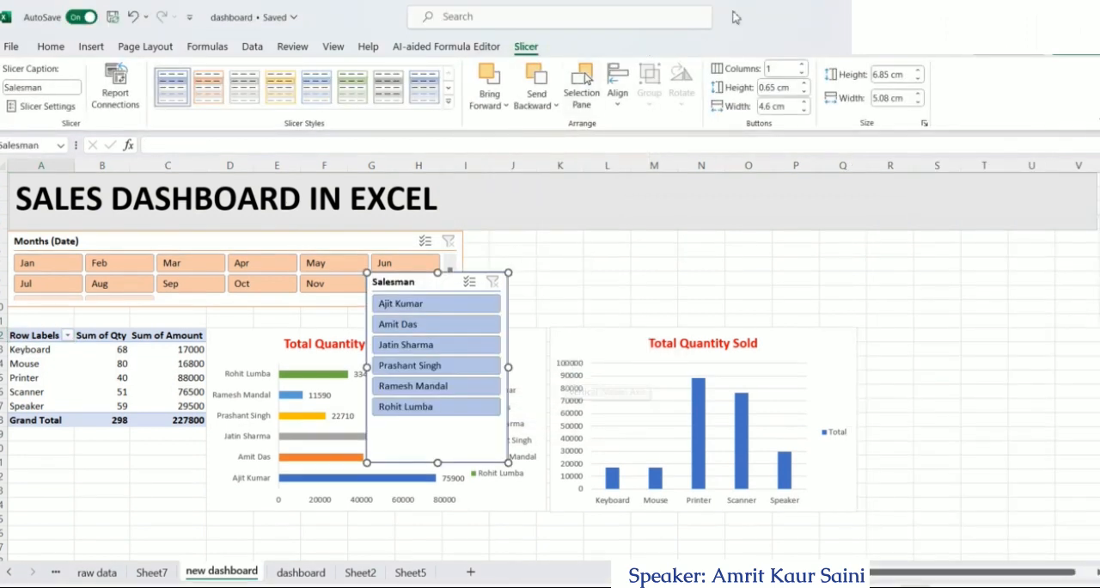
Set the Salesman slicer to 6 columns and resize it to about 16 cm wide by 2.05 cm high
left_click(802, 65)
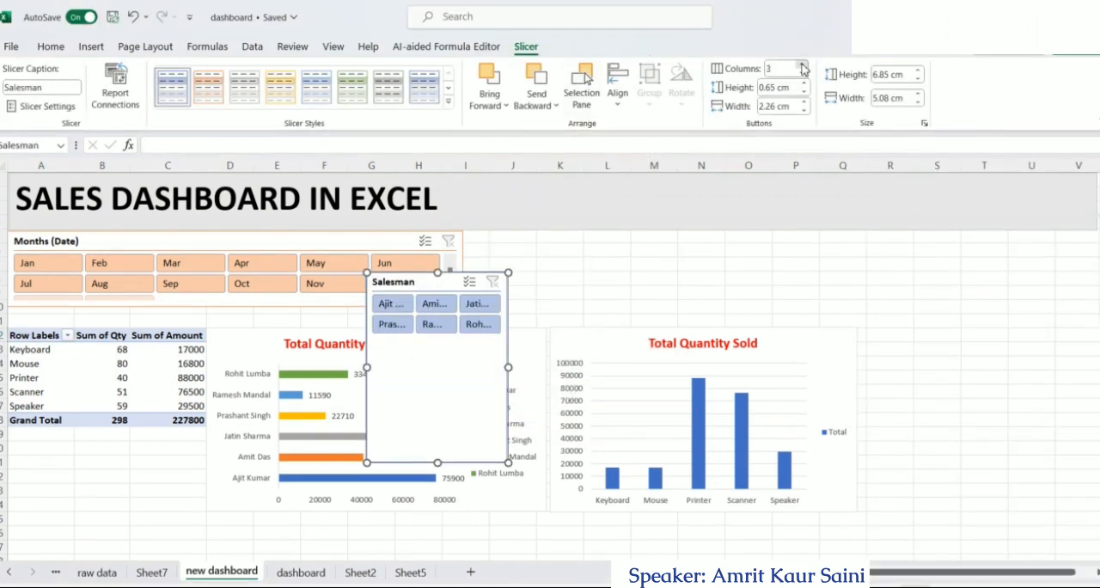
left_click(802, 65)
left_click(802, 65)
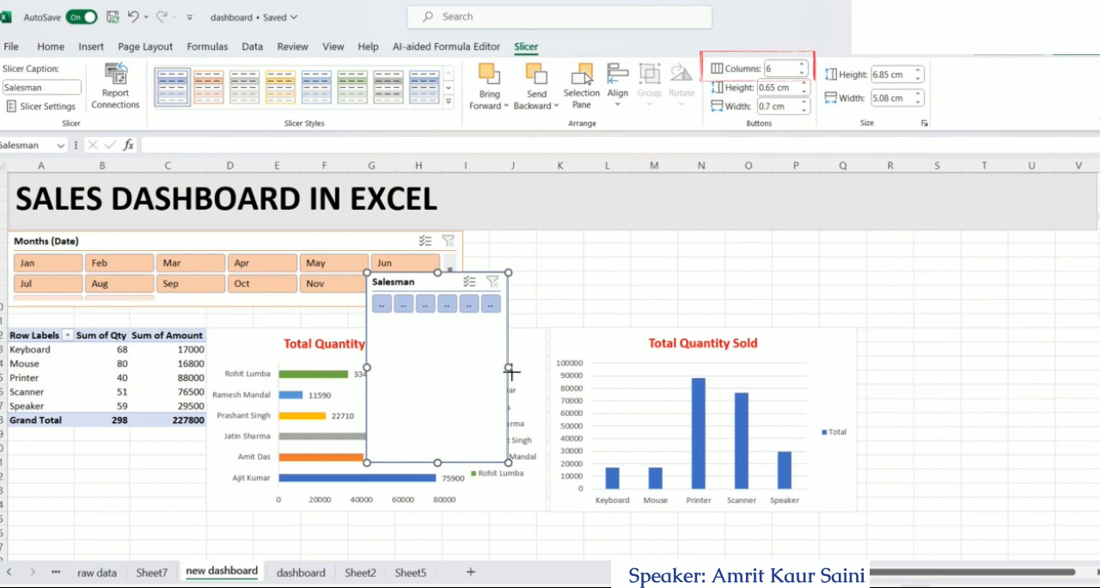
left_click_drag(510, 369, 779, 367)
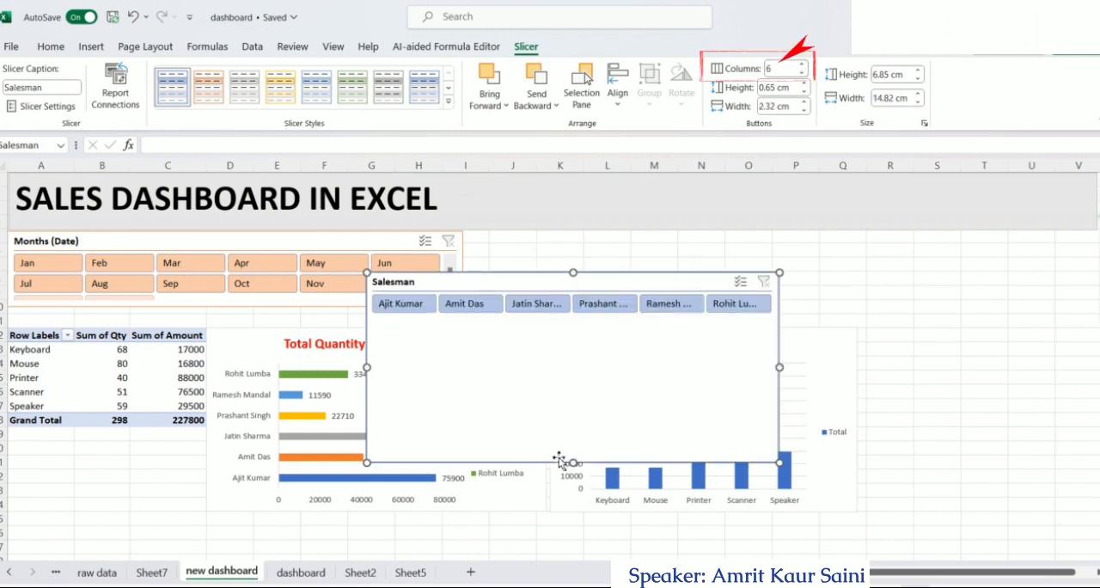
left_click_drag(573, 462, 582, 330)
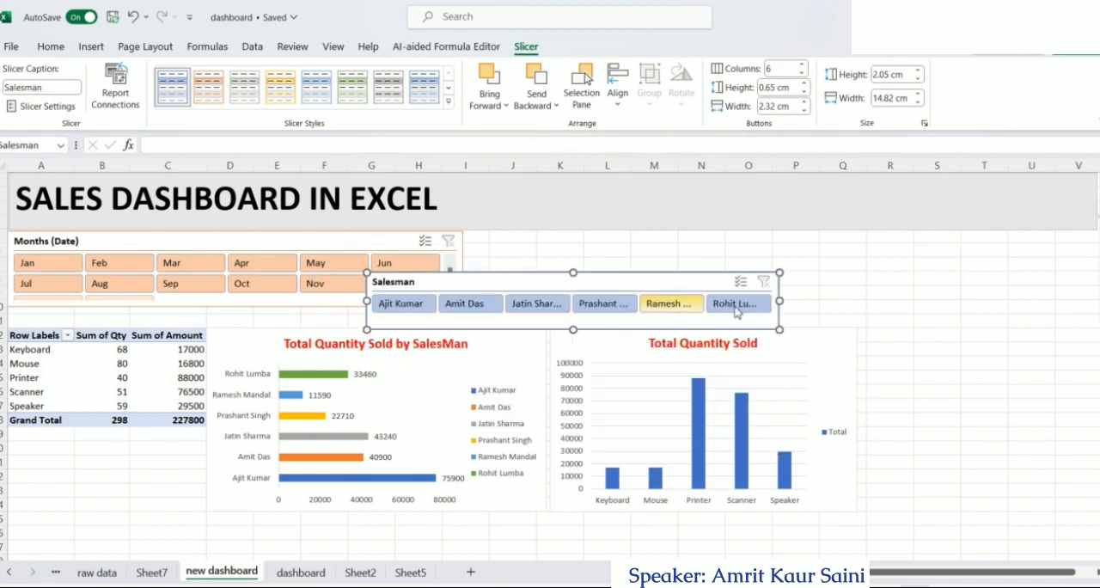
left_click_drag(779, 301, 814, 299)
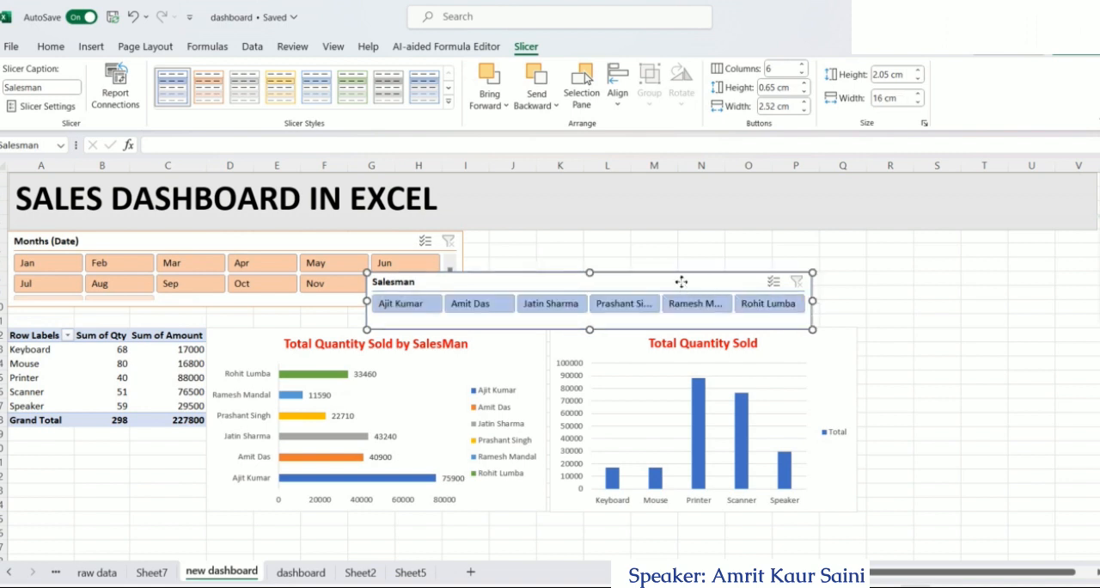
Place the Salesman slicer beside the Months slicer and apply the Light Orange, Slicer Style Light 2
left_click_drag(681, 280, 777, 241)
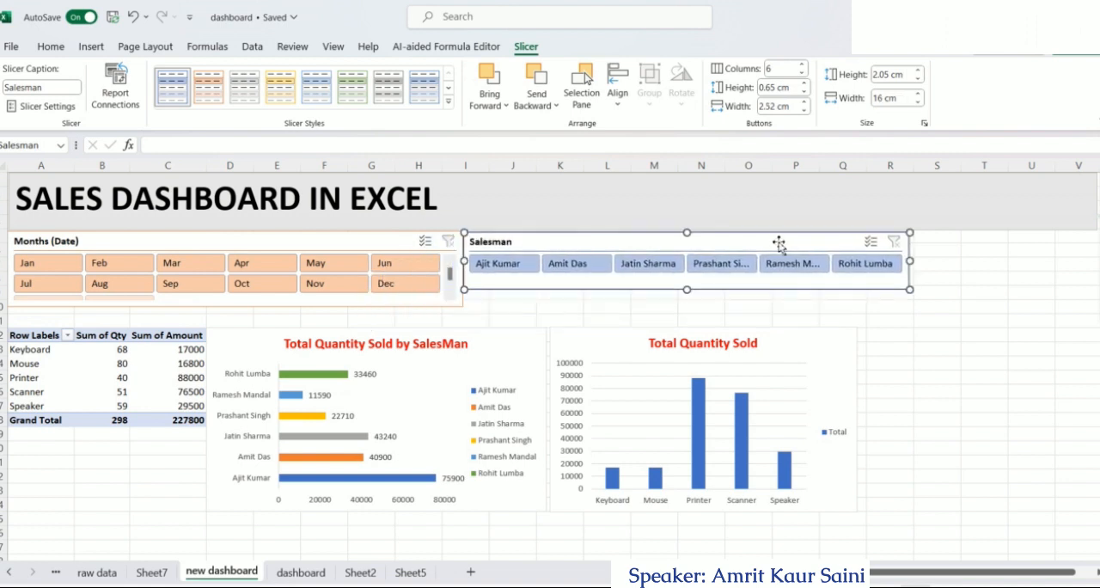
left_click(215, 95)
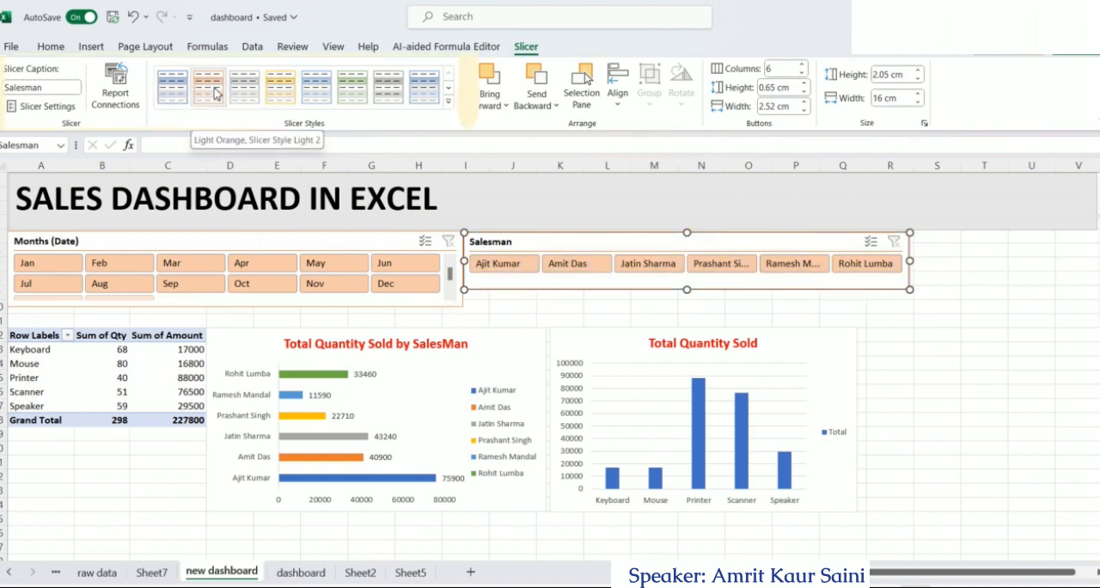
Connect the Salesman slicer to PivotTable14 and PivotTable17 on Sheet5 and PivotTable5 and PivotTable7 on Sheet7
left_click(126, 100)
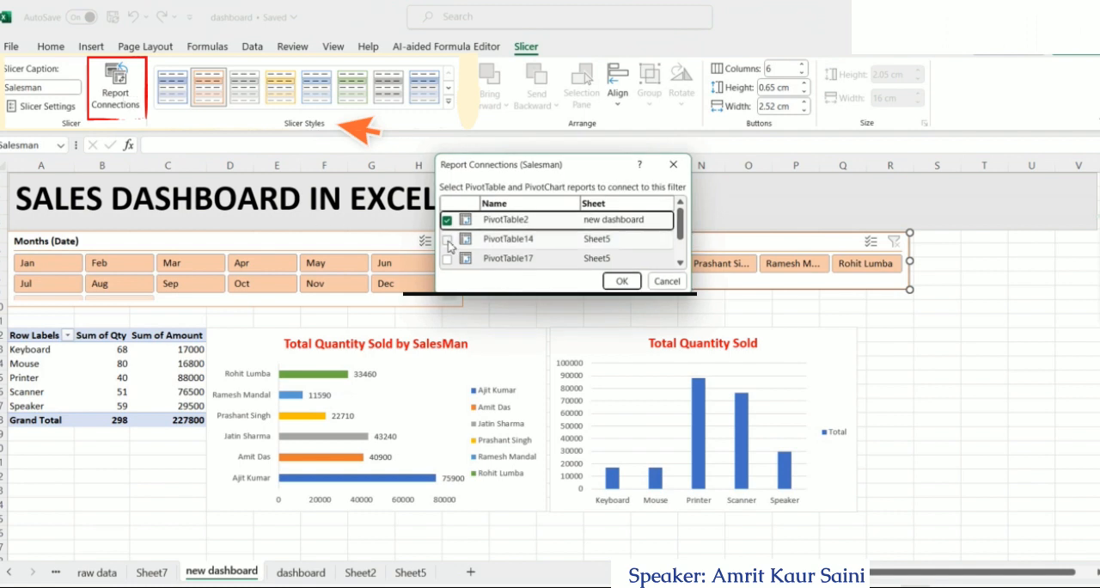
left_click(447, 238)
left_click(447, 258)
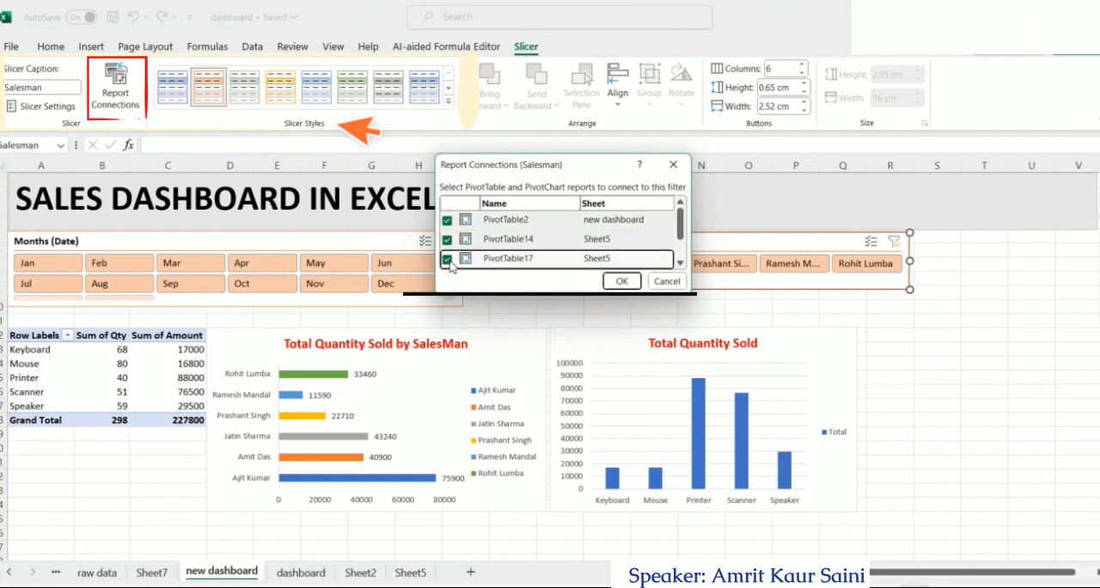
left_click(680, 264)
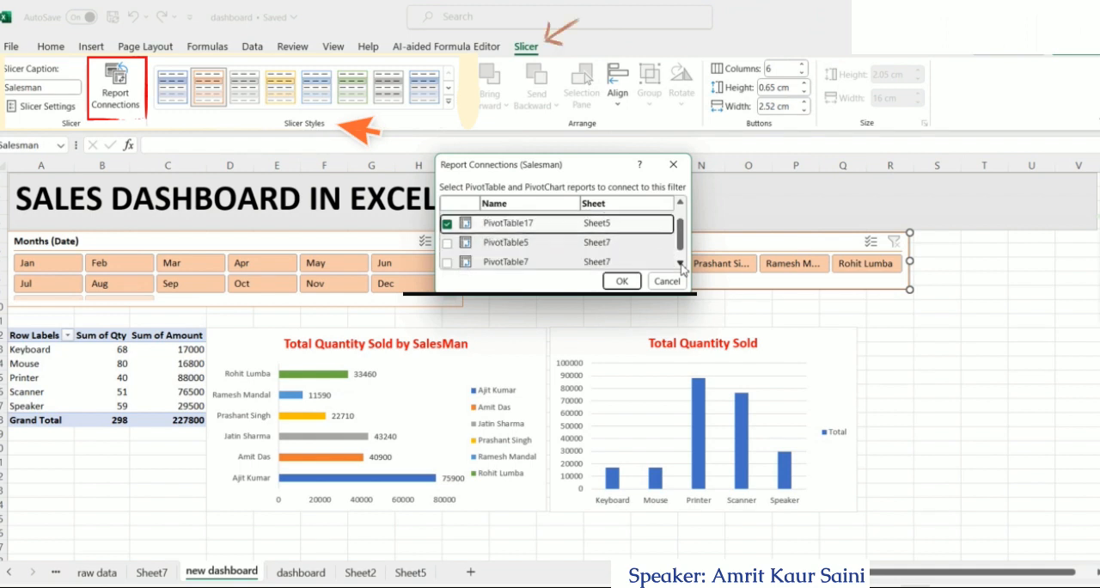
left_click(680, 264)
left_click(447, 240)
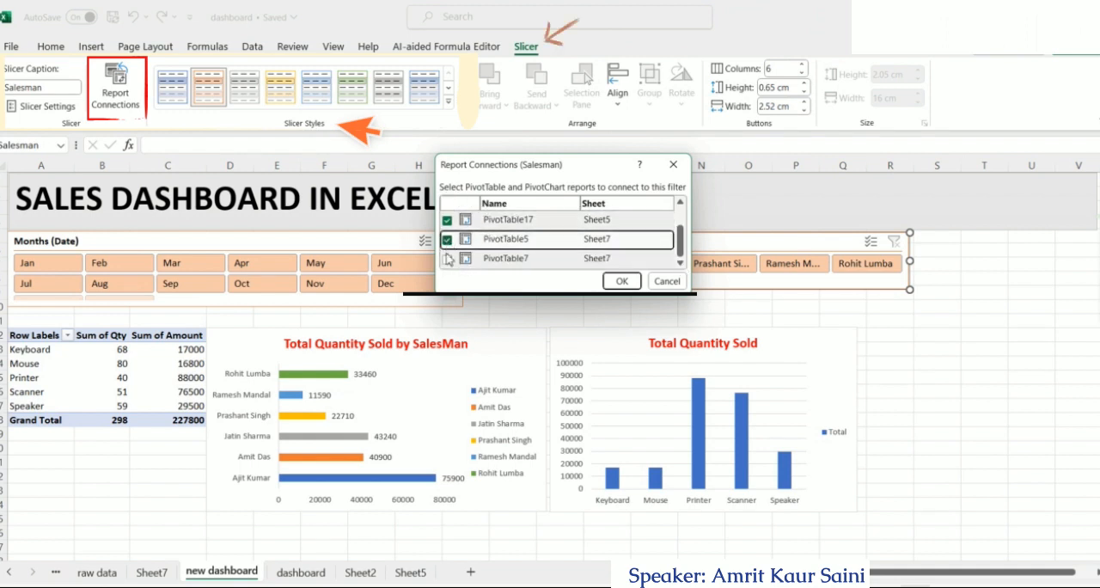
left_click(446, 259)
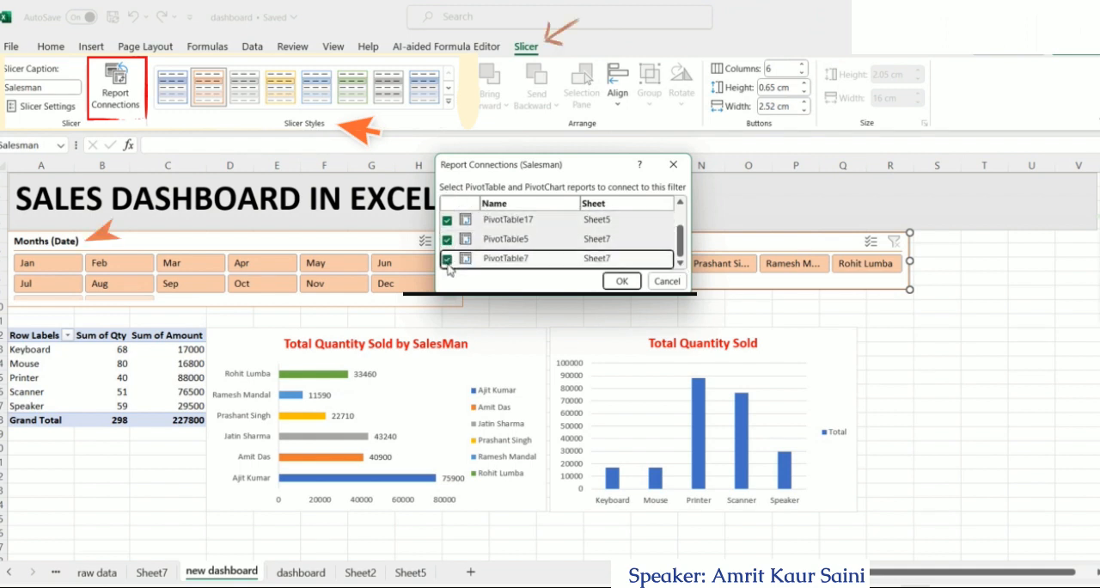
left_click(621, 281)
key("Escape")
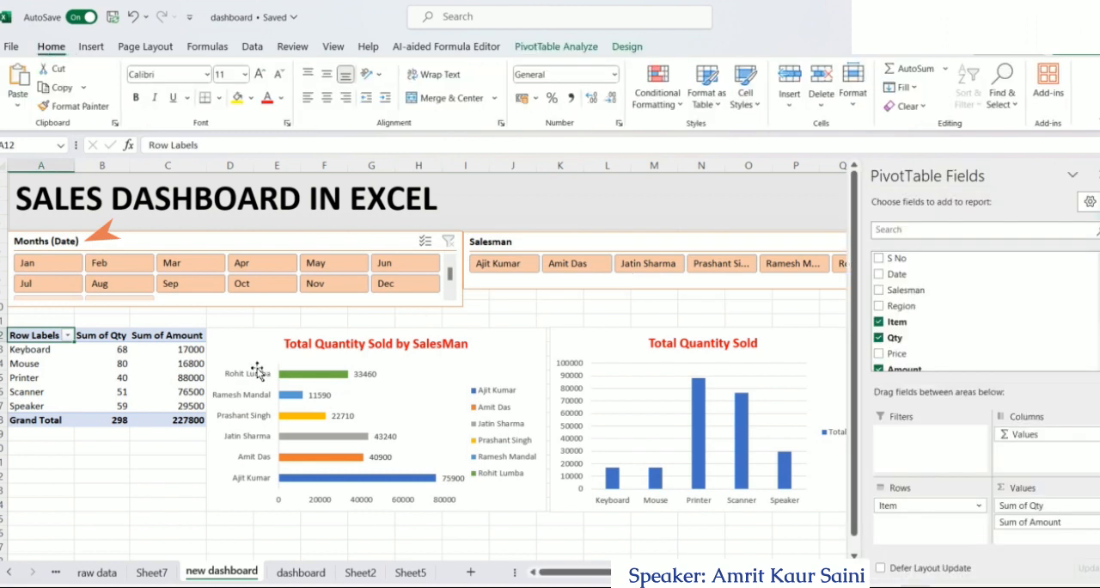
Test both slicers by filtering to Mar with the first four listed salesmen in turn, switching to Dec, and clearing the Months filter
left_click(206, 269)
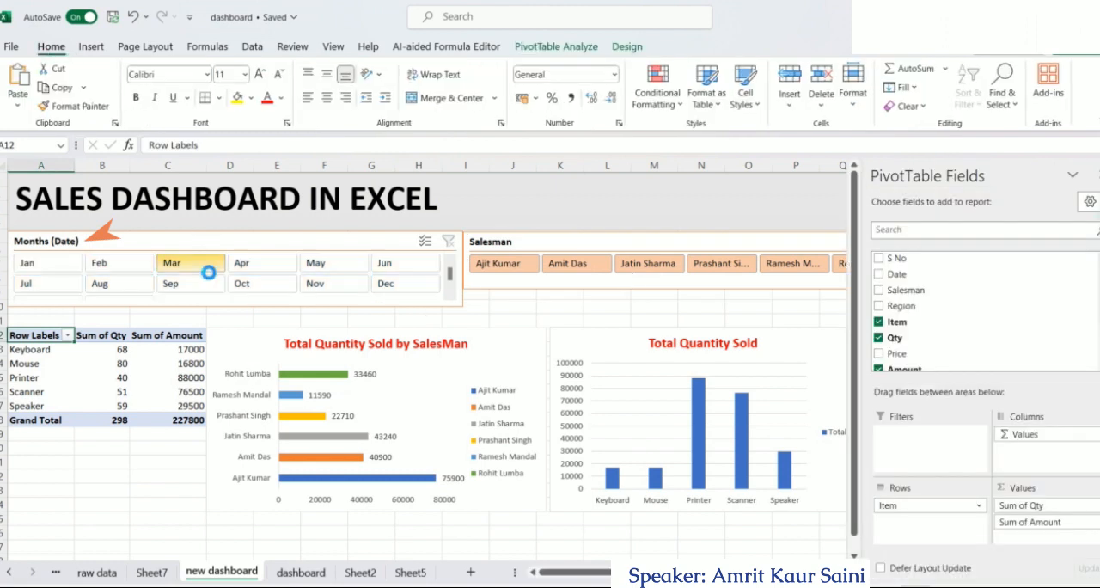
left_click(504, 269)
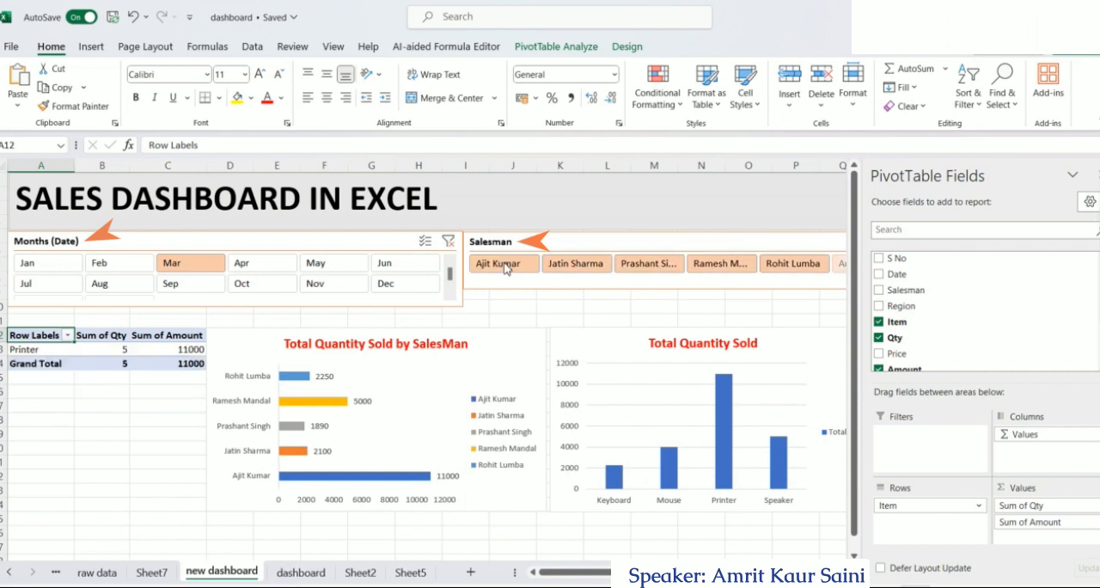
left_click(578, 272)
left_click(640, 268)
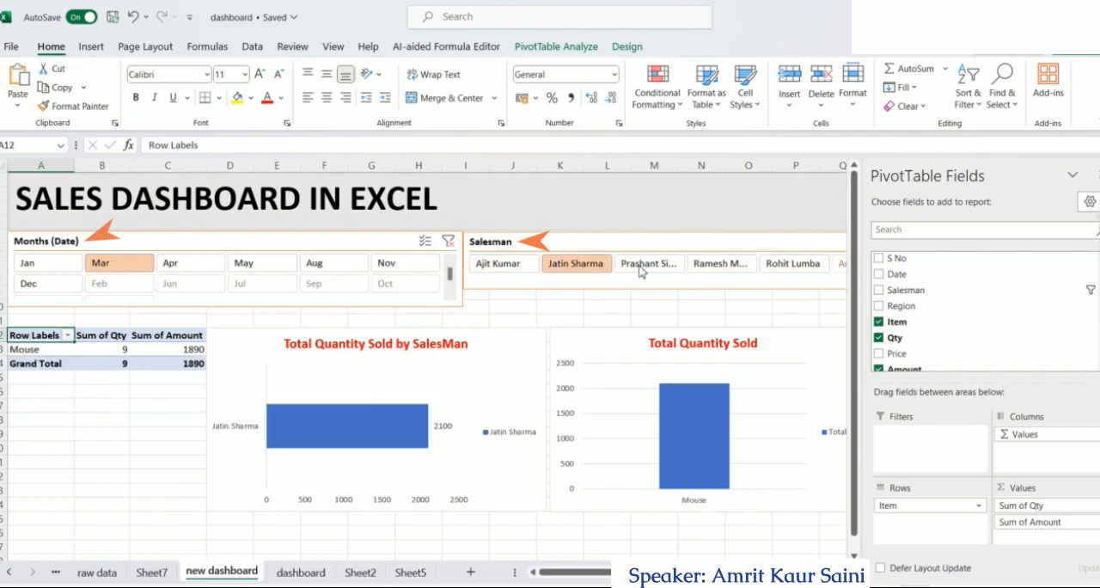
left_click(719, 263)
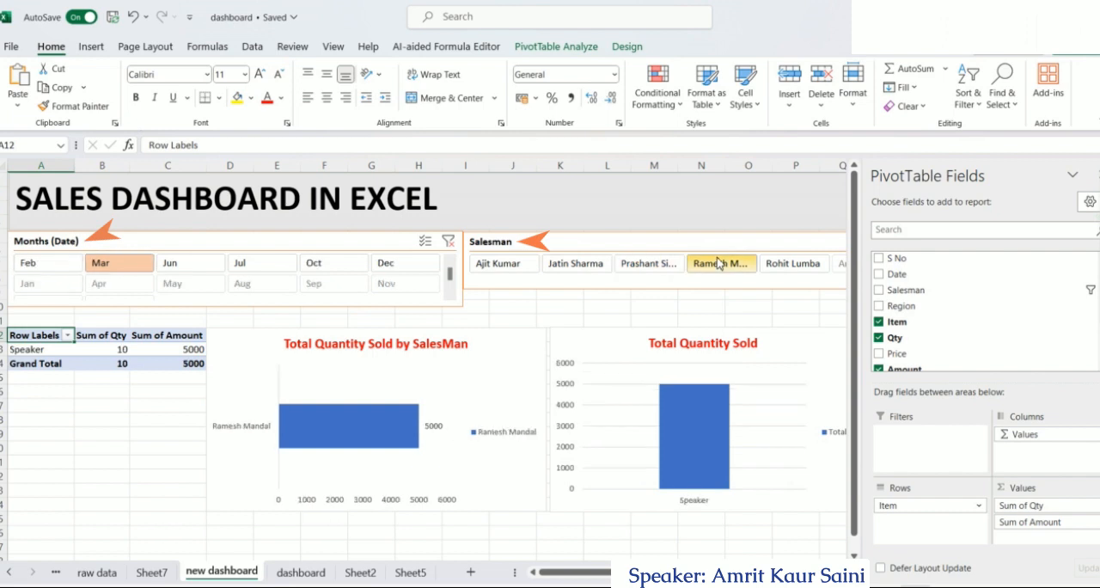
left_click(393, 268)
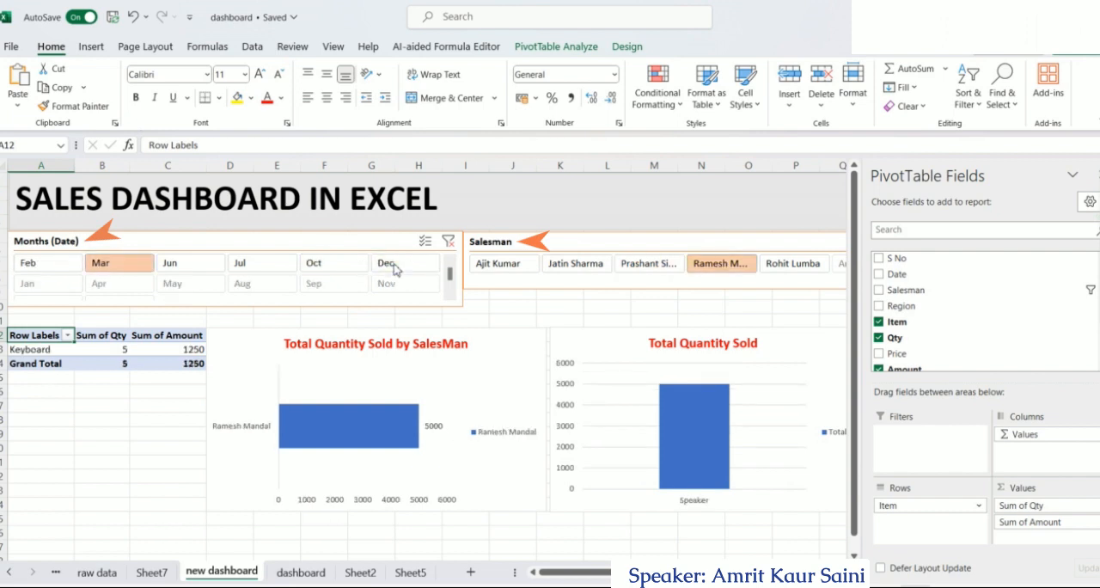
left_click(449, 242)
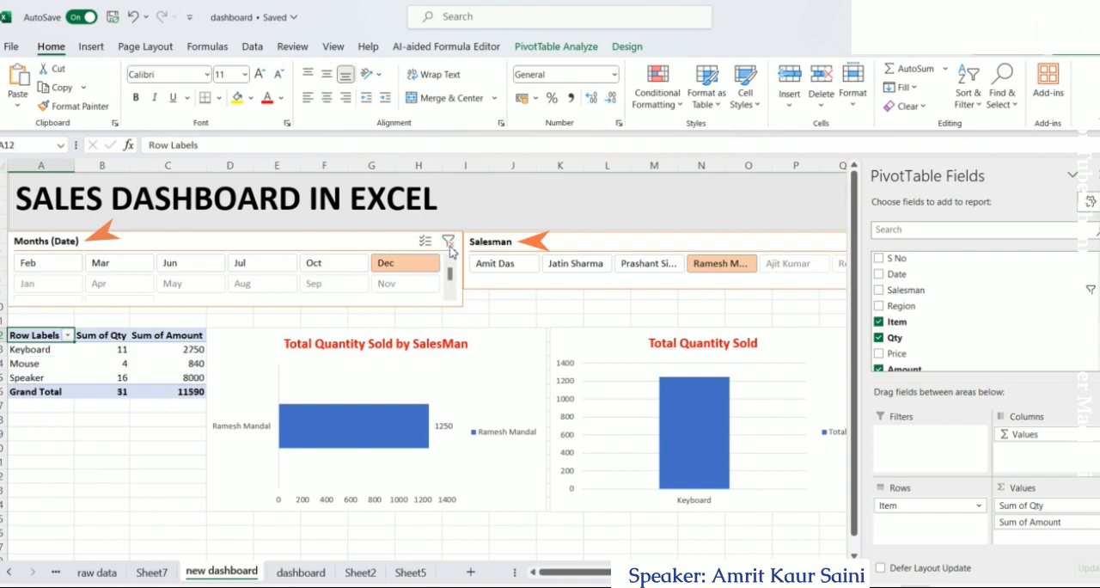